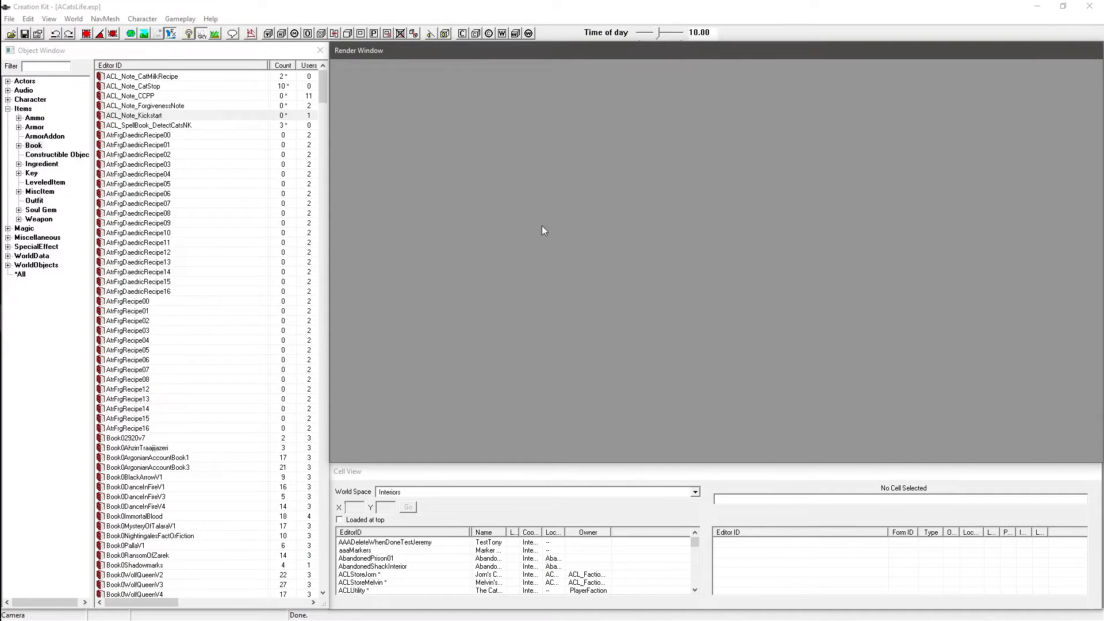
# - Open the ACL_Note_Kickstart note record in its Book editing window
pyautogui.click(187, 105)
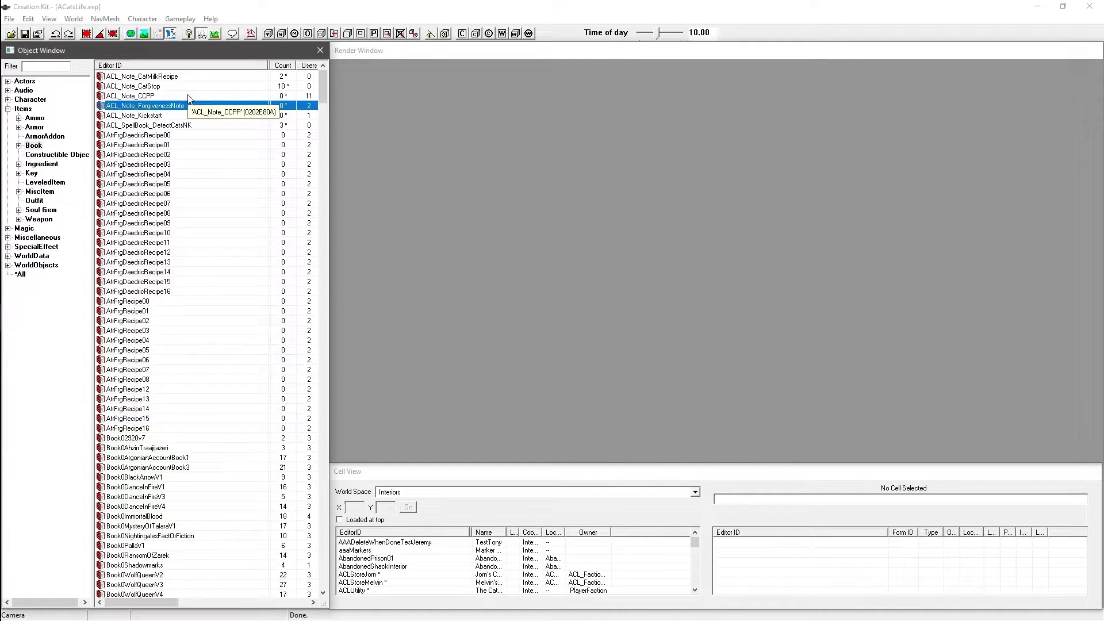
pyautogui.click(171, 117)
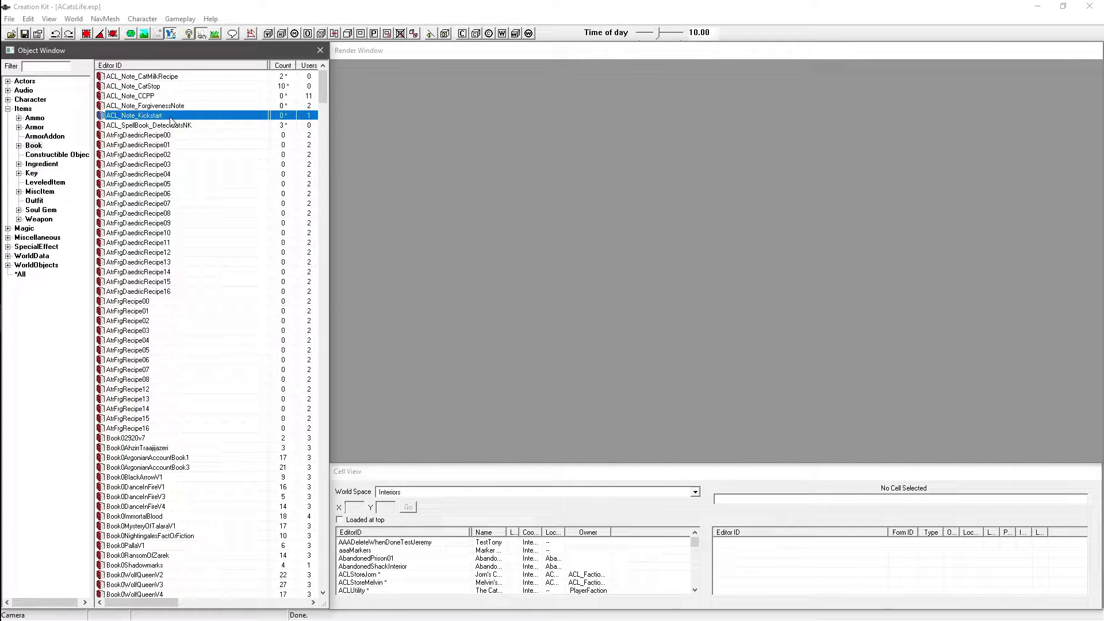
pyautogui.doubleClick(171, 117)
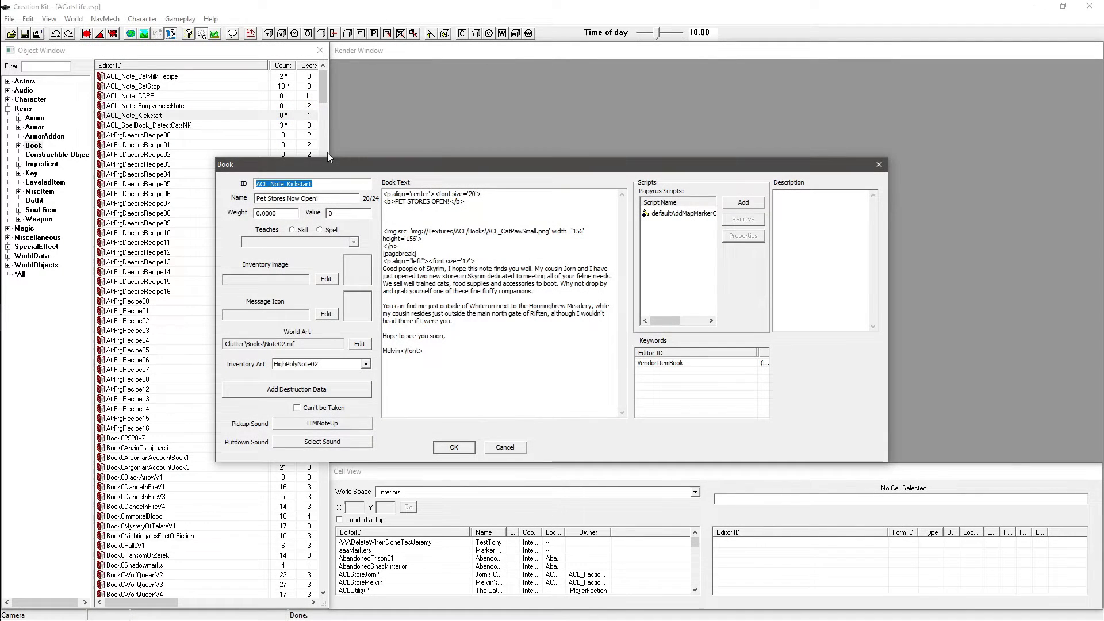
pyautogui.moveTo(330, 168); pyautogui.dragTo(343, 148)
# - Inspect the note's Name, Weight, Value 0 and Teaches fields, leaving Teaches at NONE
pyautogui.click(346, 177)
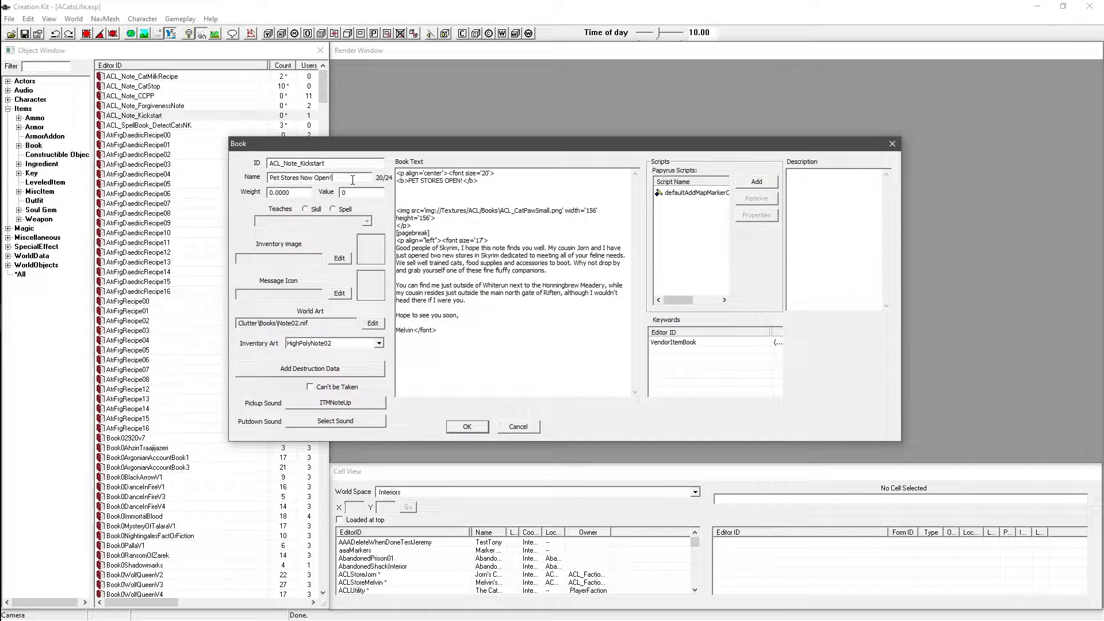
pyautogui.press('Tab')
pyautogui.click(321, 181)
pyautogui.press('Tab')
pyautogui.click(366, 195)
pyautogui.doubleClick(348, 191)
pyautogui.click(318, 210)
pyautogui.click(303, 223)
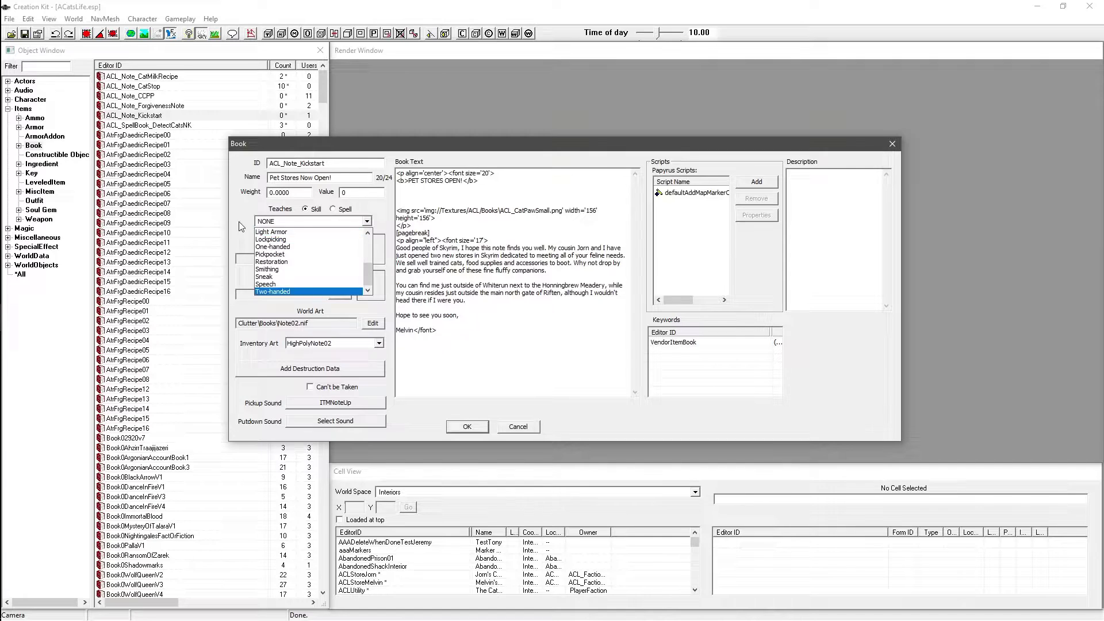
pyautogui.click(275, 223)
# - Check the Note02.nif World Art path and inventory art, keeping HighPolyNote02 unchanged
pyautogui.click(467, 336)
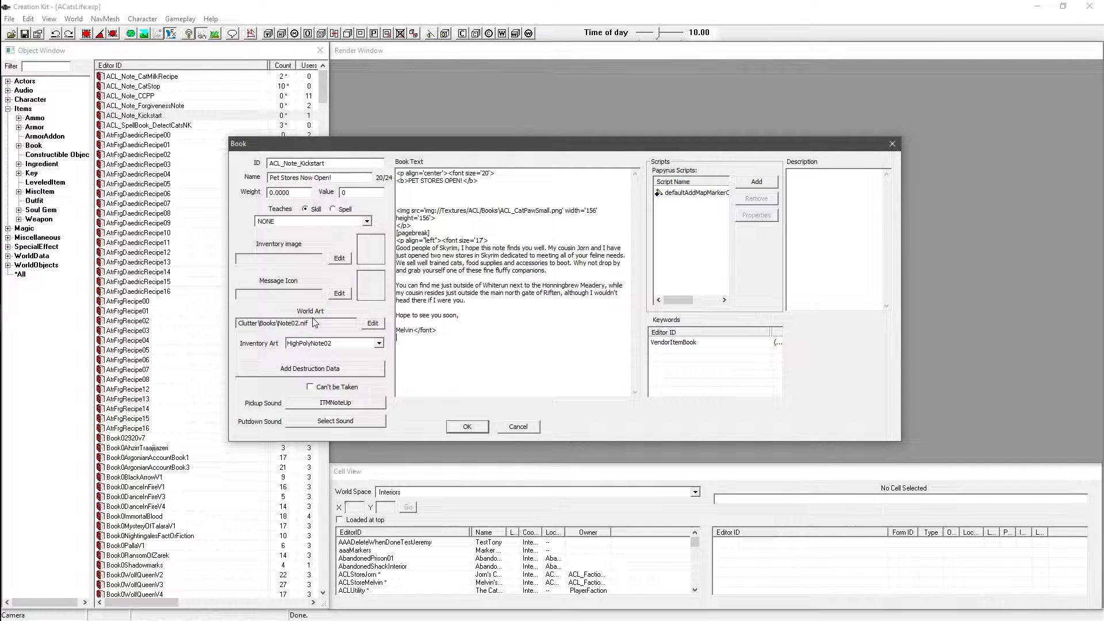
pyautogui.click(379, 343)
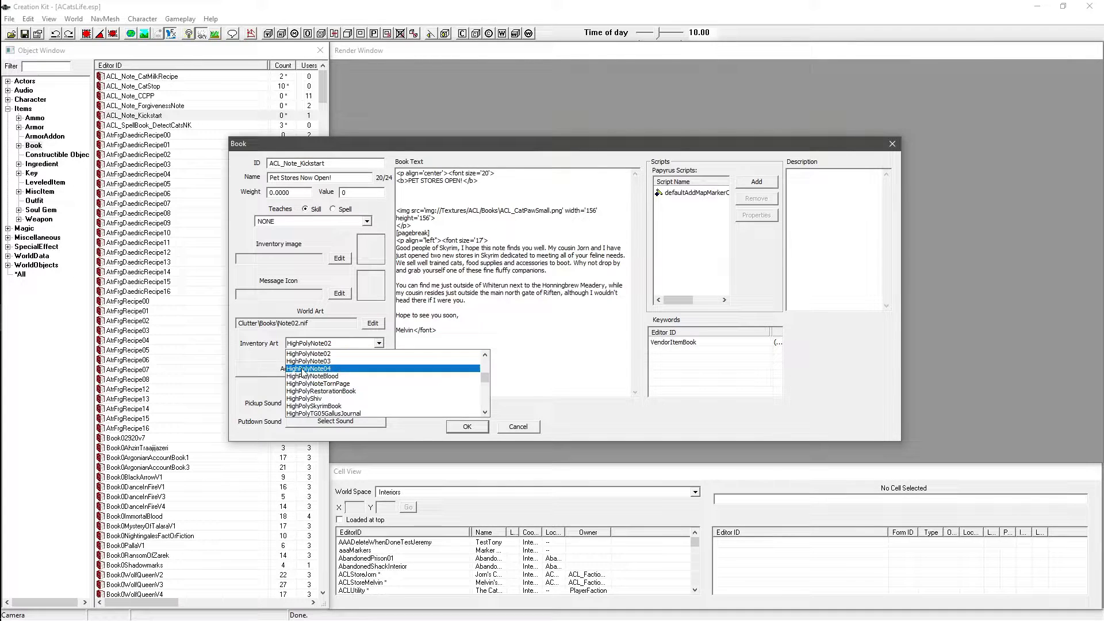
pyautogui.scroll(-5, 311, 375)
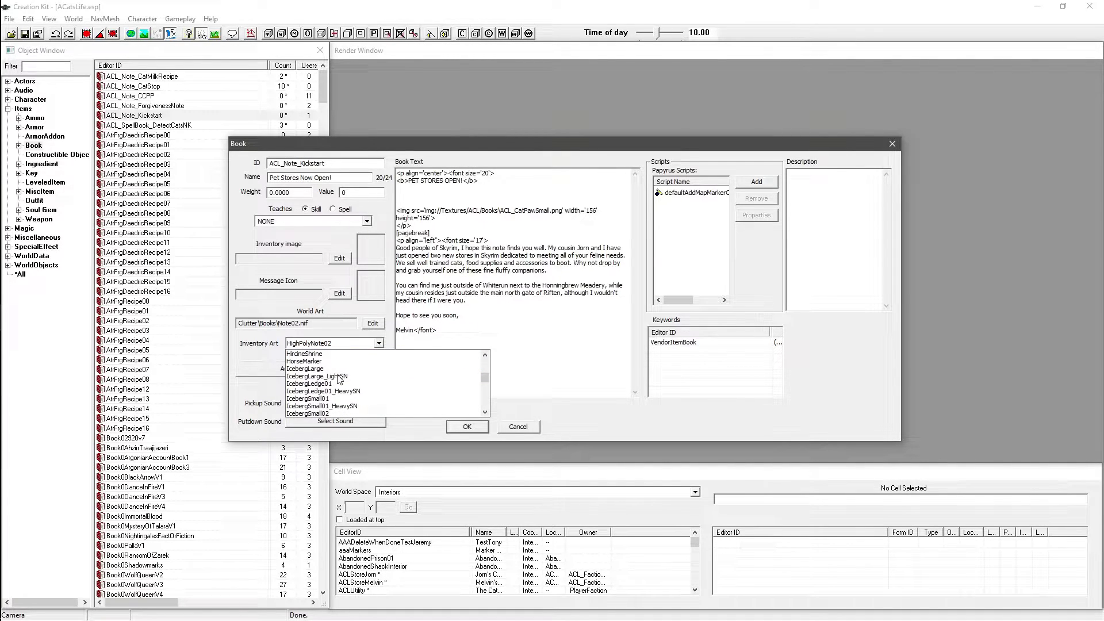
pyautogui.click(310, 325)
pyautogui.moveTo(309, 325); pyautogui.dragTo(242, 325)
pyautogui.click(258, 325)
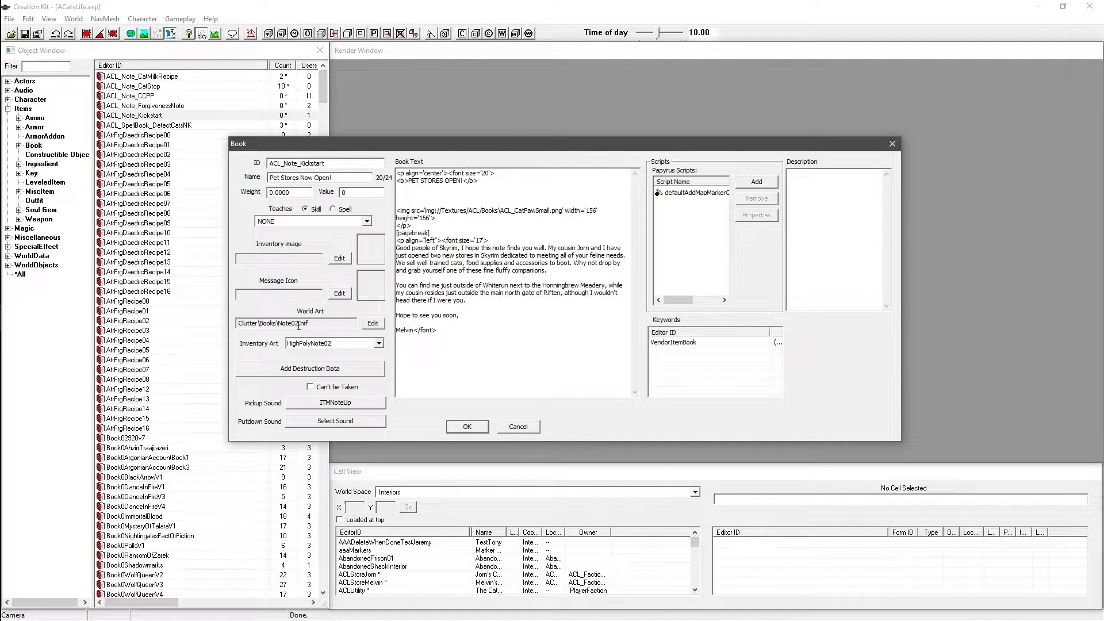
pyautogui.click(337, 343)
pyautogui.click(337, 343)
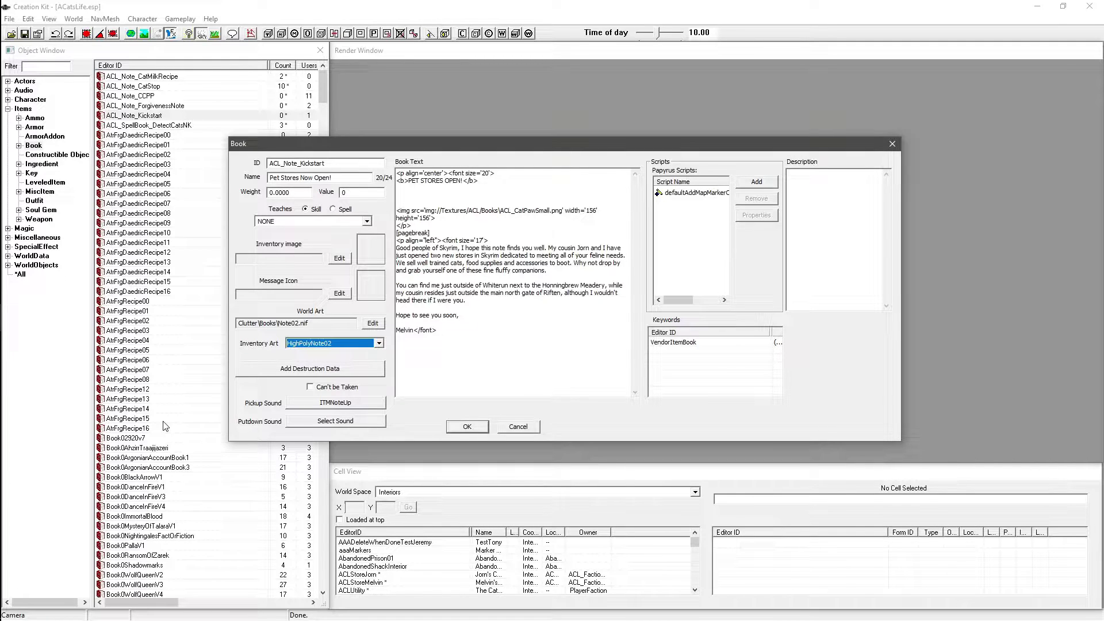
# - Preview the 3D models of AtfFrgRecipe07 and several books in the list
pyautogui.rightClick(162, 372)
pyautogui.click(206, 433)
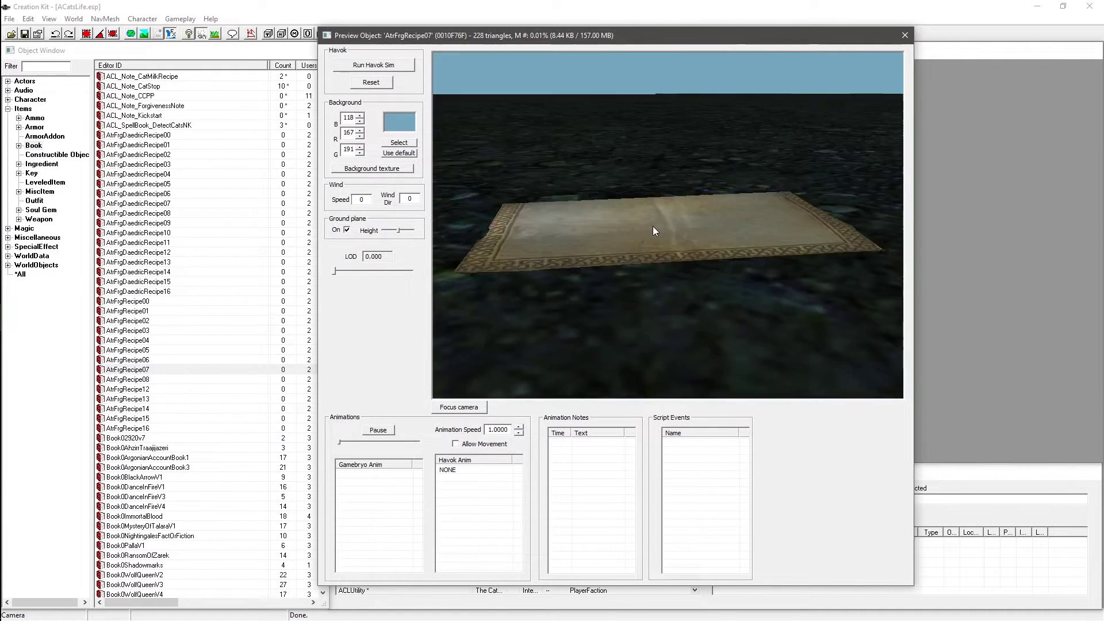
pyautogui.click(167, 388)
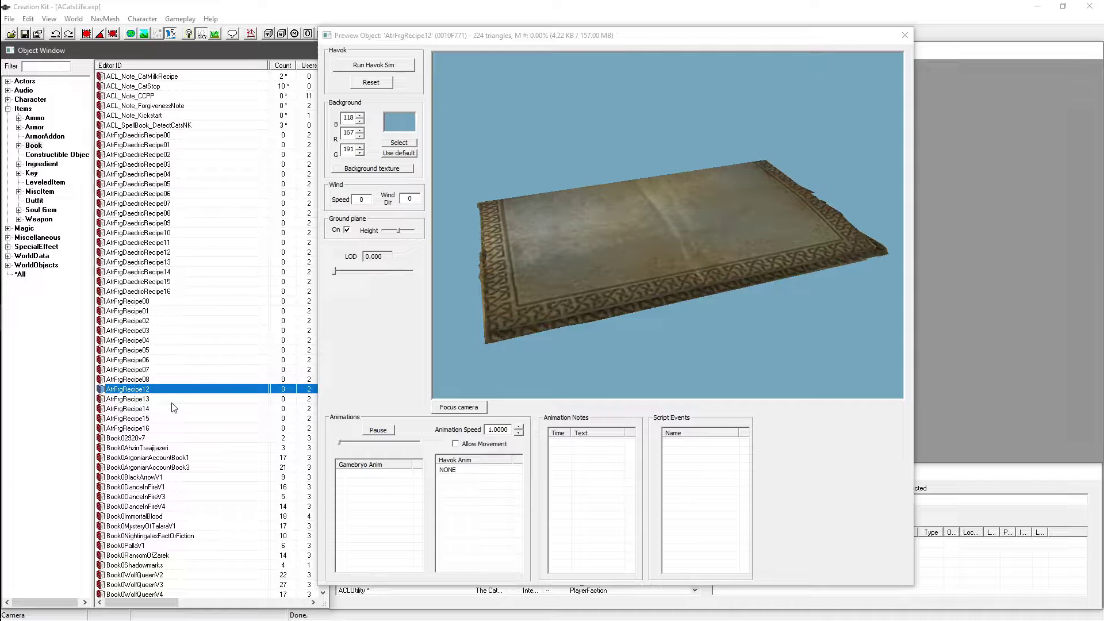
pyautogui.press('Down')
pyautogui.press('Down')
pyautogui.press('Down')
pyautogui.press('Down')
pyautogui.press('Down')
pyautogui.press('Down')
pyautogui.press('Down')
pyautogui.press('Down')
pyautogui.press('Down')
pyautogui.press('Down')
pyautogui.press('Down')
pyautogui.press('Down')
pyautogui.press('Down')
pyautogui.press('Down')
pyautogui.press('Down')
pyautogui.press('Down')
pyautogui.press('Down')
pyautogui.press('Down')
pyautogui.press('Down')
pyautogui.press('Down')
pyautogui.press('Down')
pyautogui.press('Down')
pyautogui.press('Down')
pyautogui.press('Down')
pyautogui.press('Down')
pyautogui.press('Down')
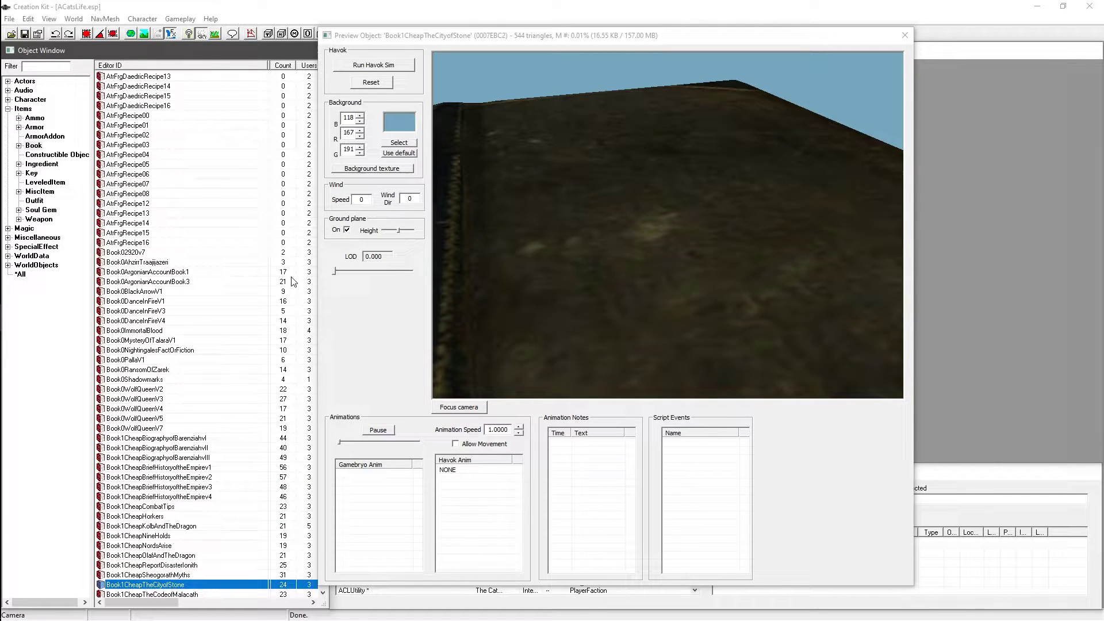
# - Open Book1CheapTheCityofStone and examine its art fields and formatted Book Text
pyautogui.press('Return')
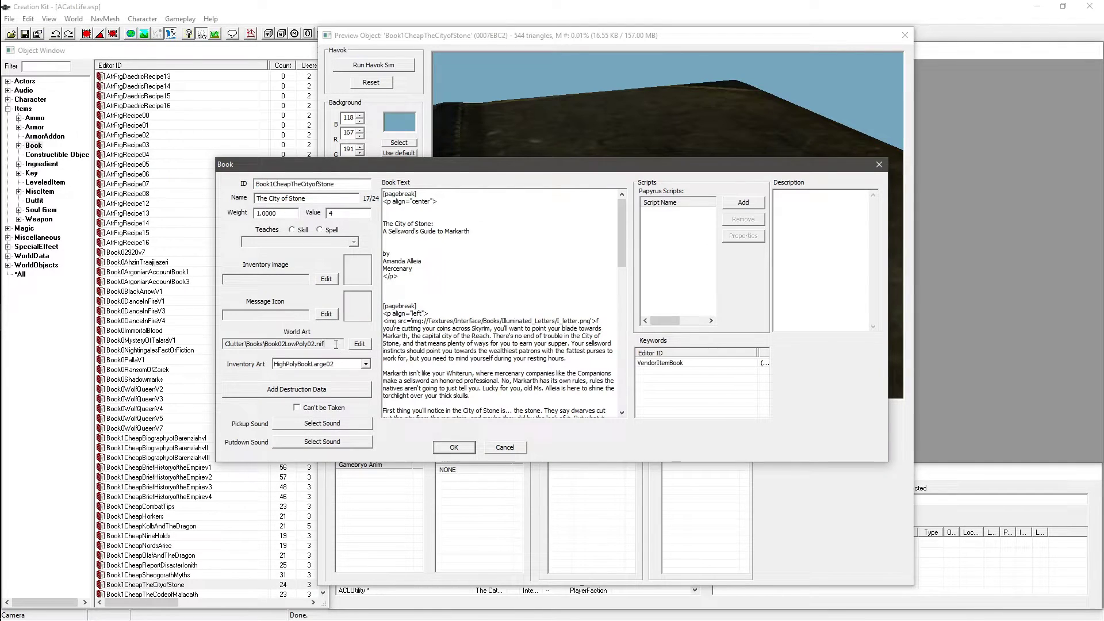
pyautogui.doubleClick(322, 343)
pyautogui.click(311, 366)
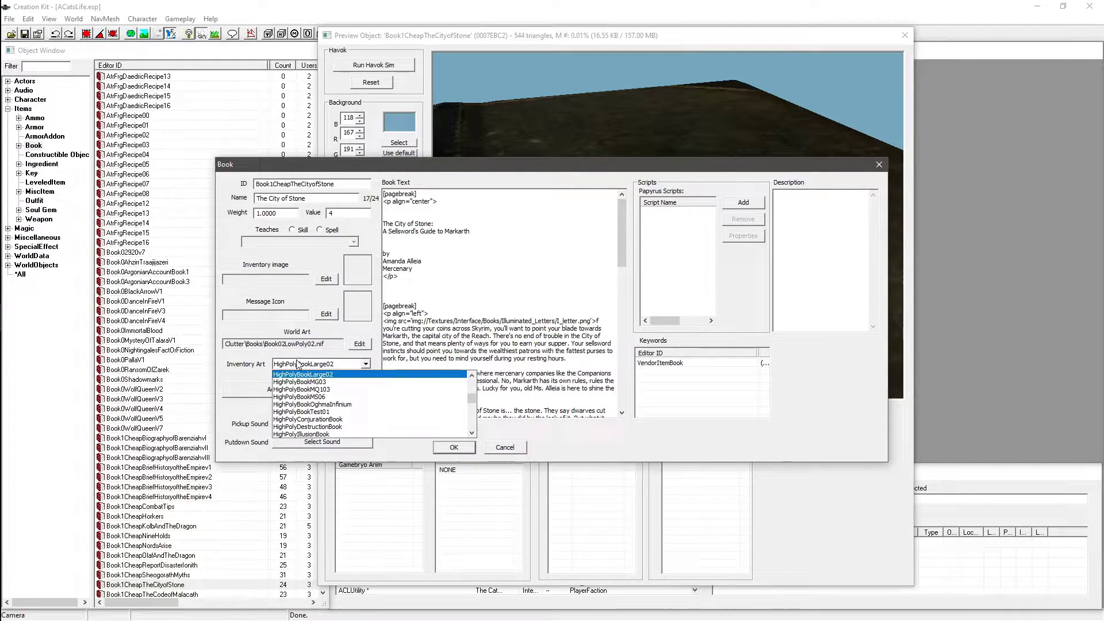
pyautogui.click(299, 364)
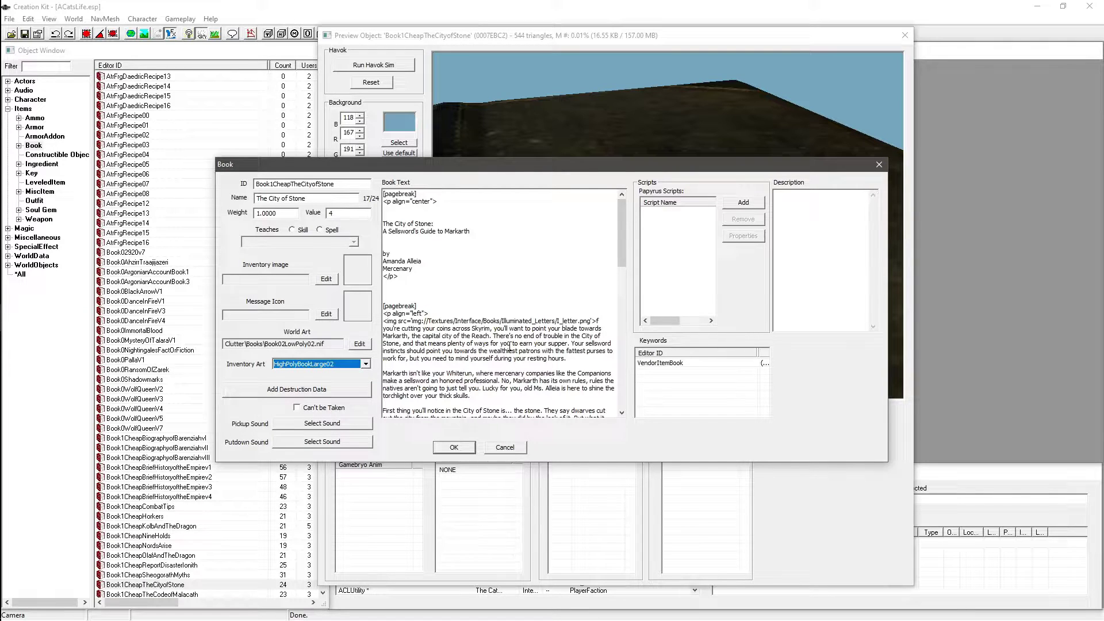
pyautogui.moveTo(622, 213); pyautogui.dragTo(617, 373)
pyautogui.click(549, 357)
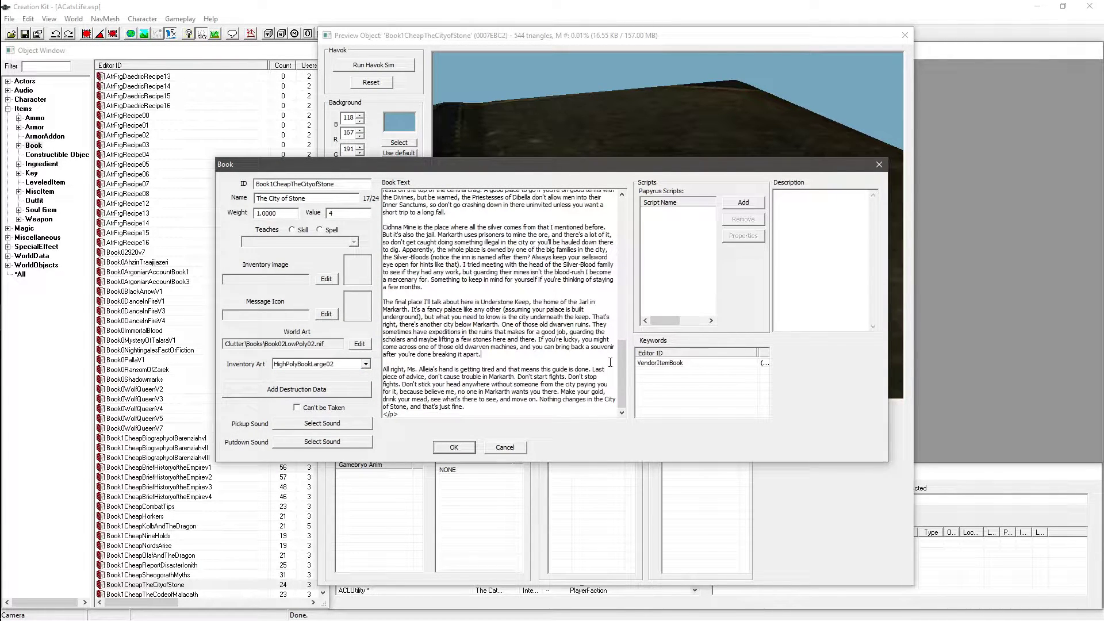
pyautogui.moveTo(622, 379); pyautogui.dragTo(622, 221)
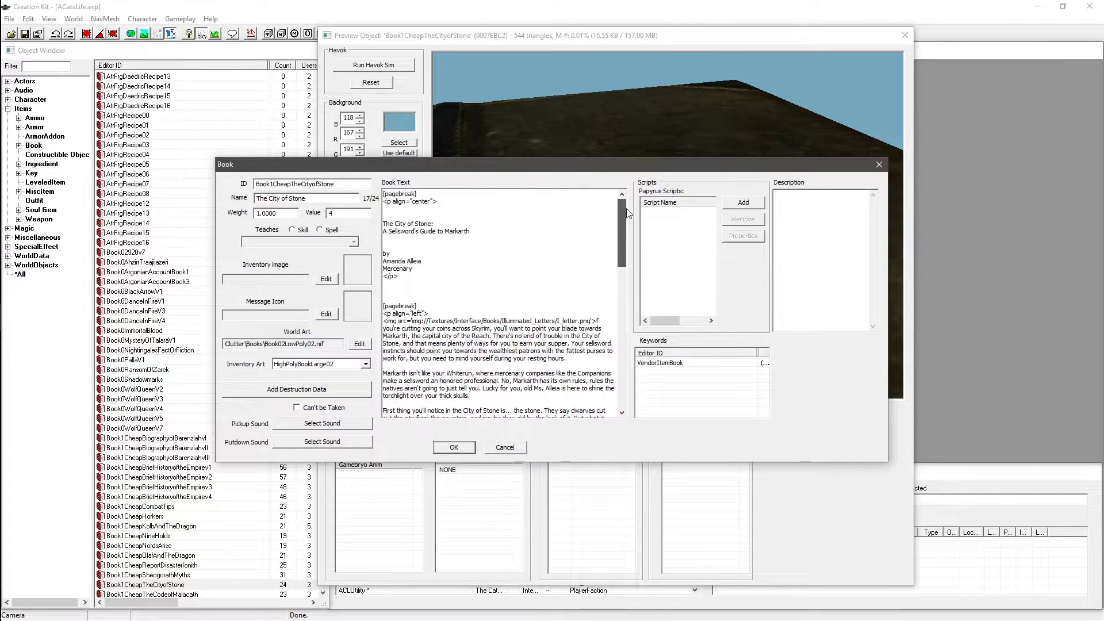
pyautogui.click(472, 276)
pyautogui.moveTo(620, 219)
pyautogui.mouseDown()
pyautogui.moveTo(621, 272)
pyautogui.moveTo(627, 210)
pyautogui.mouseUp()
pyautogui.click(487, 284)
pyautogui.scroll(-1, 432, 253)
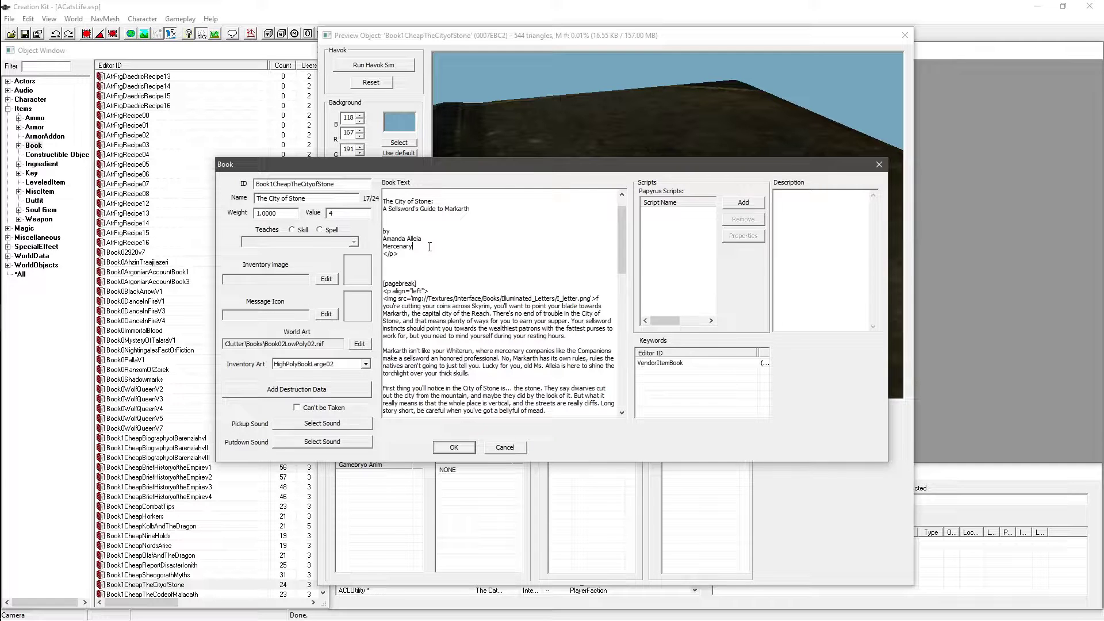
pyautogui.scroll(-5, 429, 247)
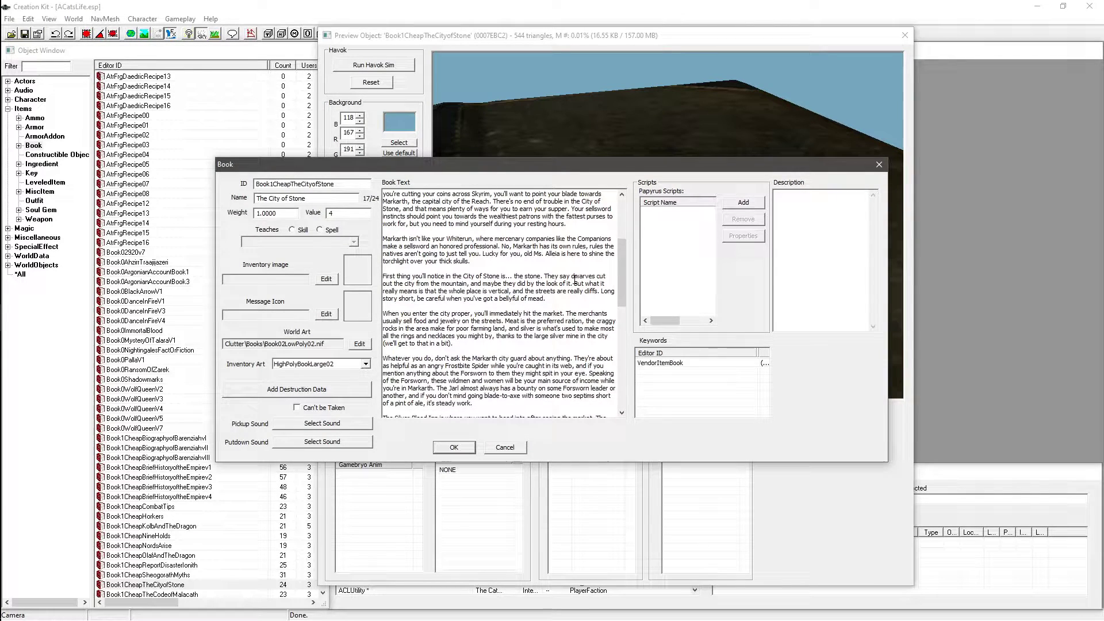
pyautogui.scroll(3, 490, 261)
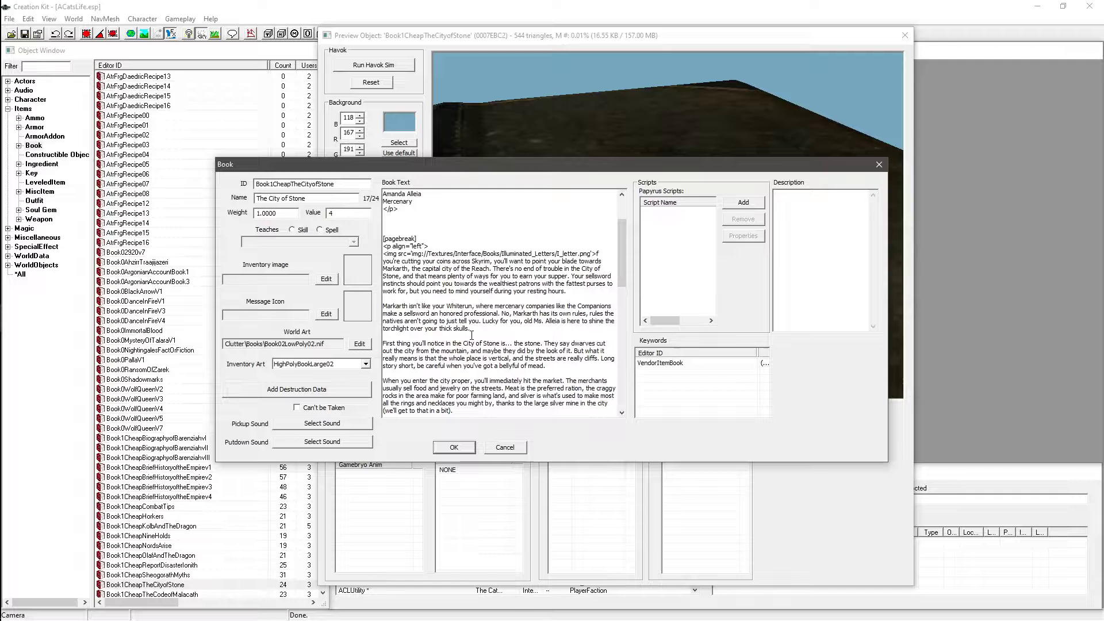
pyautogui.click(490, 261)
# - Open File Explorer and navigate to the LE Unpacked textures\interface\books folder
pyautogui.moveTo(621, 232); pyautogui.dragTo(624, 239)
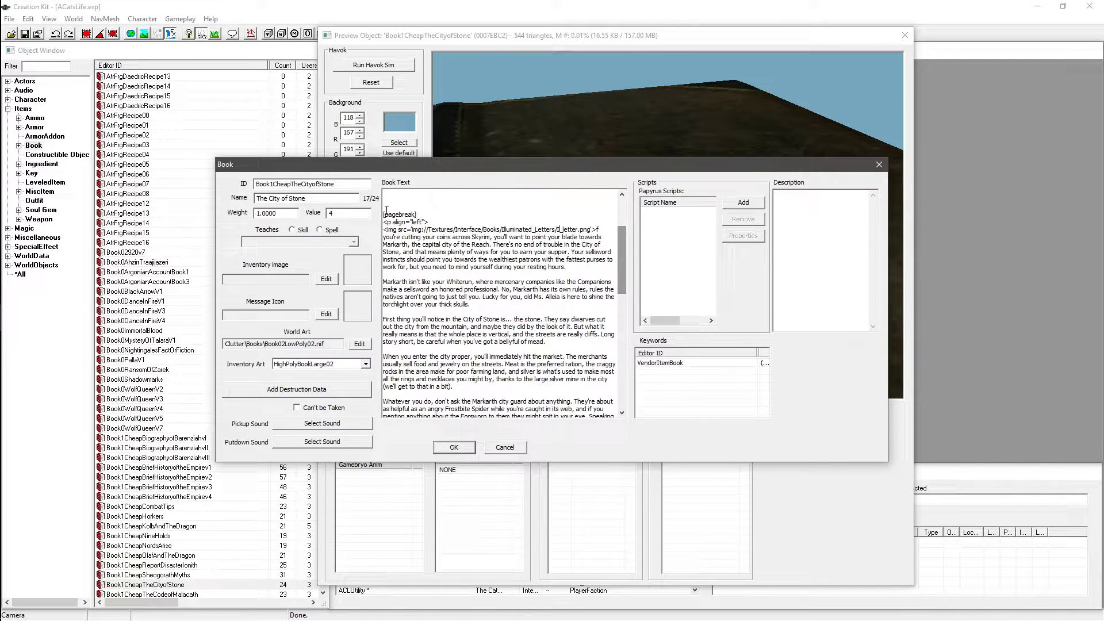
pyautogui.click(17, 54)
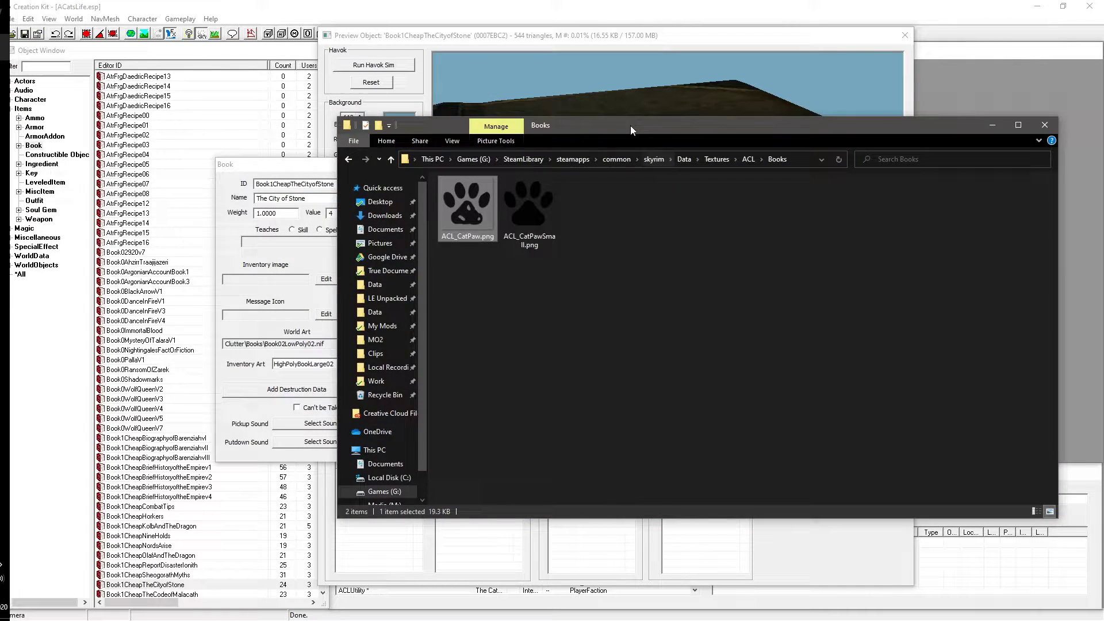
pyautogui.moveTo(631, 126); pyautogui.dragTo(786, 263)
pyautogui.click(533, 338)
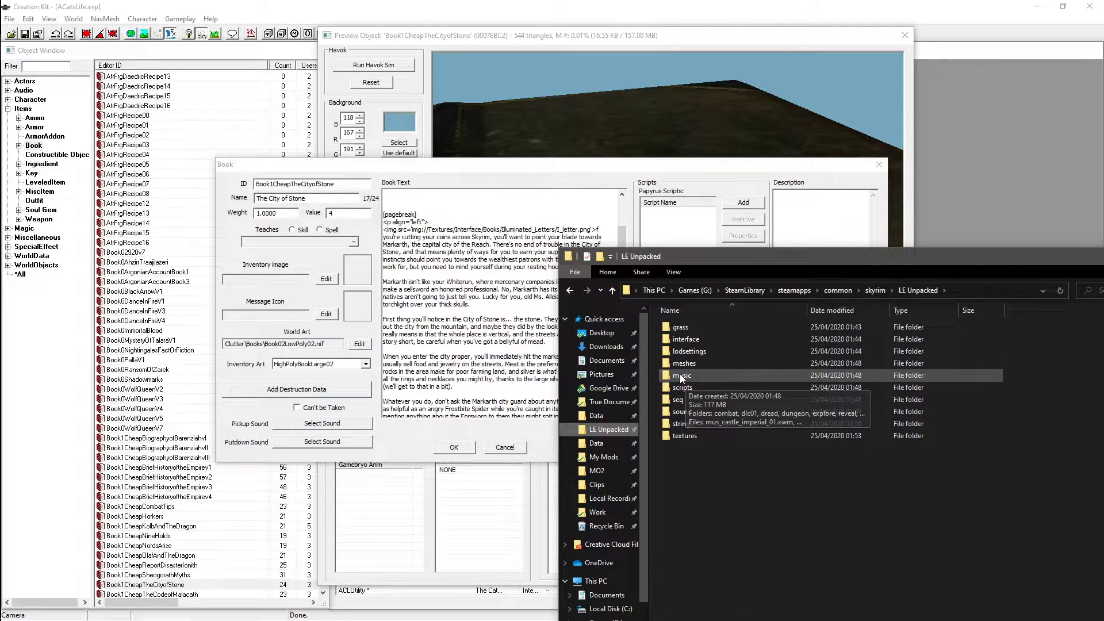
pyautogui.doubleClick(693, 435)
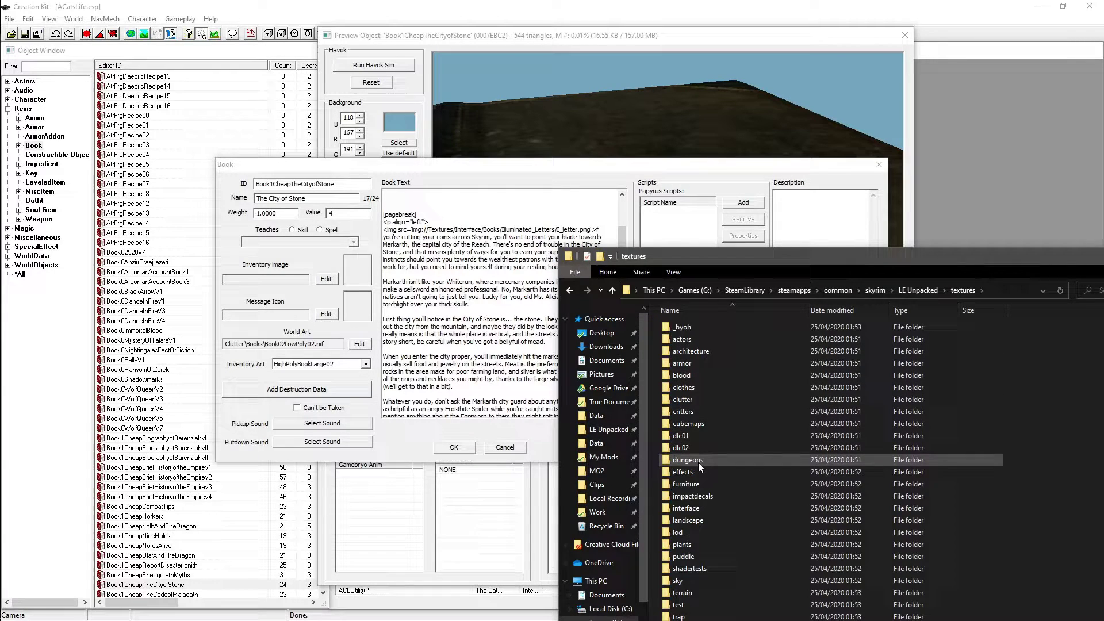
pyautogui.doubleClick(695, 507)
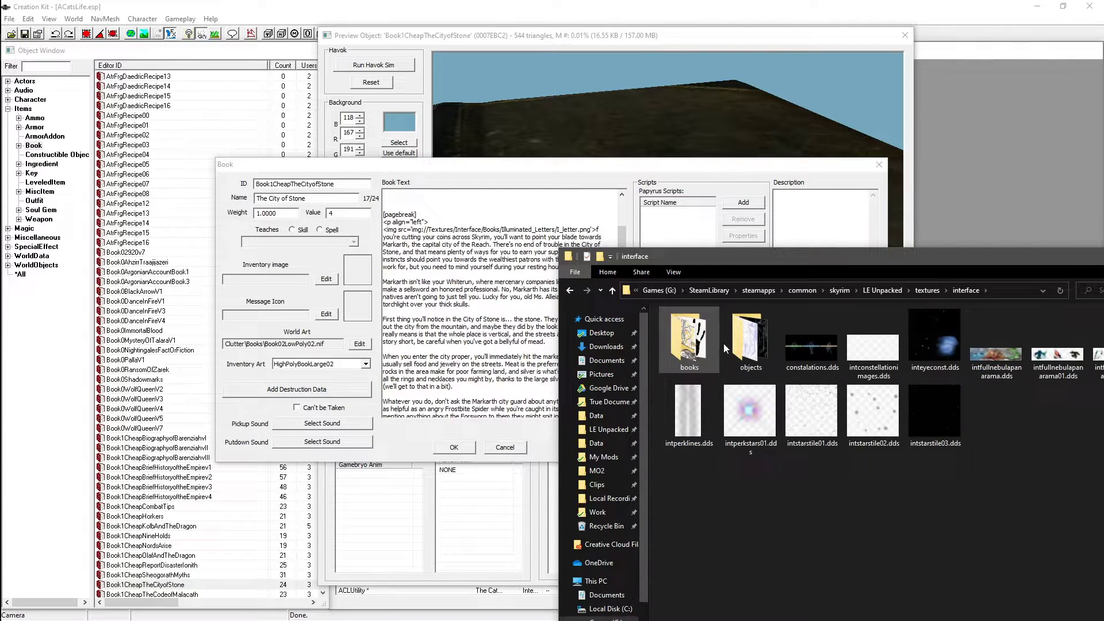
pyautogui.doubleClick(689, 339)
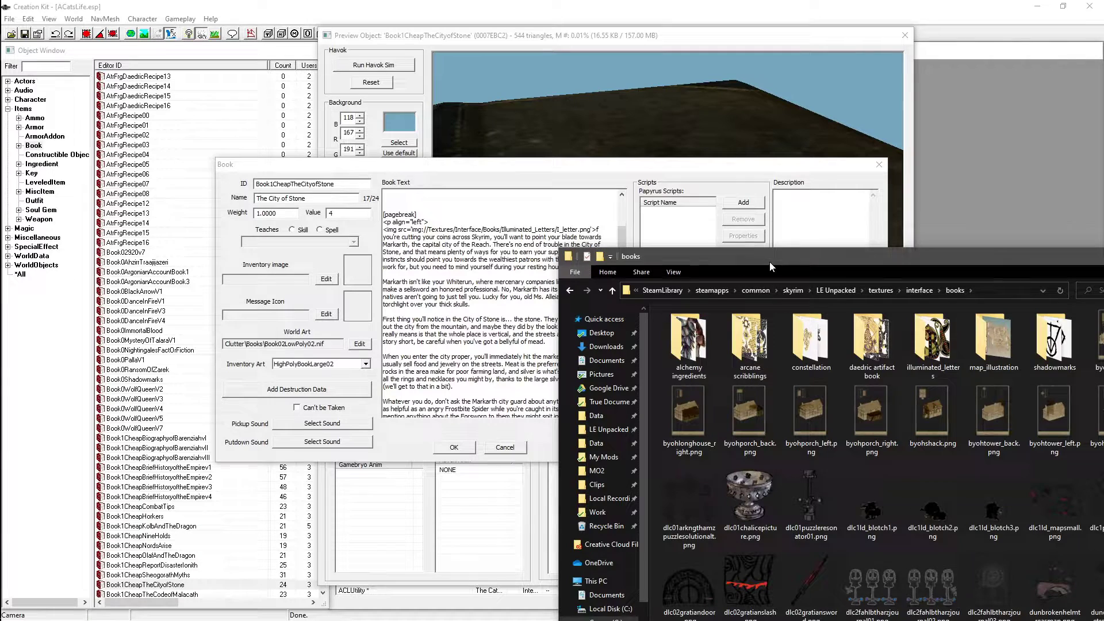
pyautogui.moveTo(769, 261)
pyautogui.mouseDown()
pyautogui.moveTo(768, 277)
pyautogui.moveTo(676, 121)
pyautogui.mouseUp()
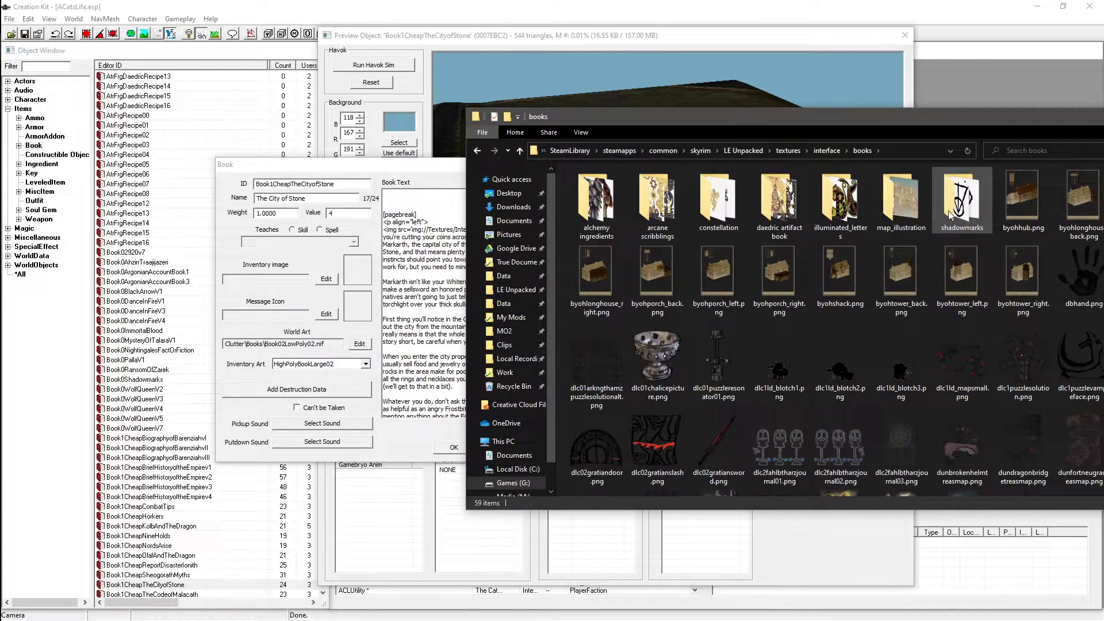
# - Browse the illuminated_letters PNGs such as c_letter.png, then go back and close the window
pyautogui.doubleClick(840, 202)
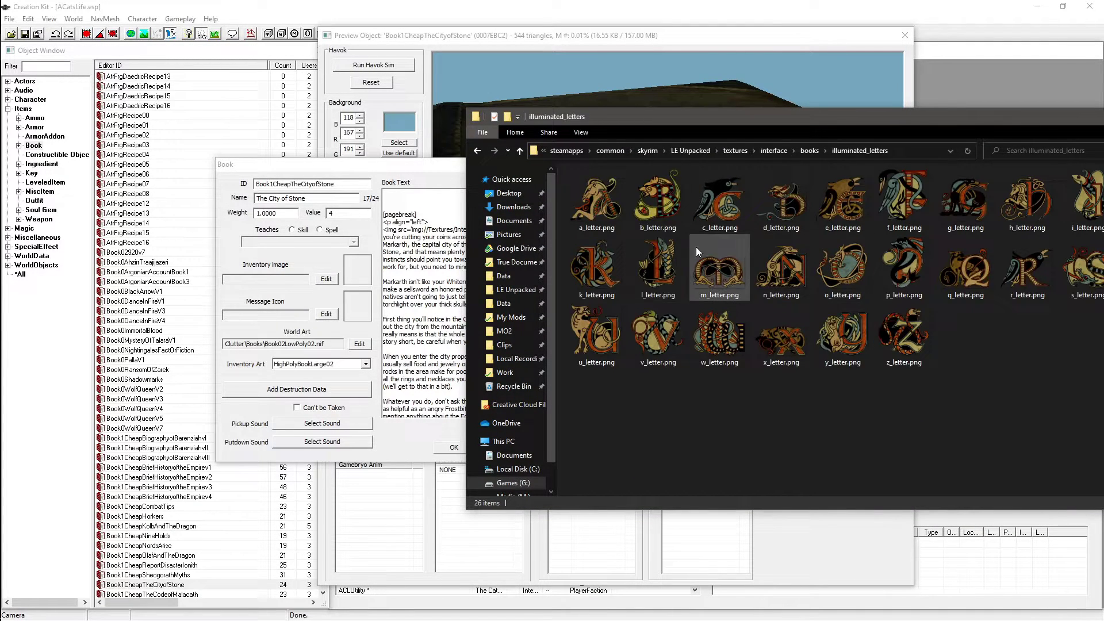
pyautogui.click(598, 201)
pyautogui.click(650, 201)
pyautogui.click(719, 202)
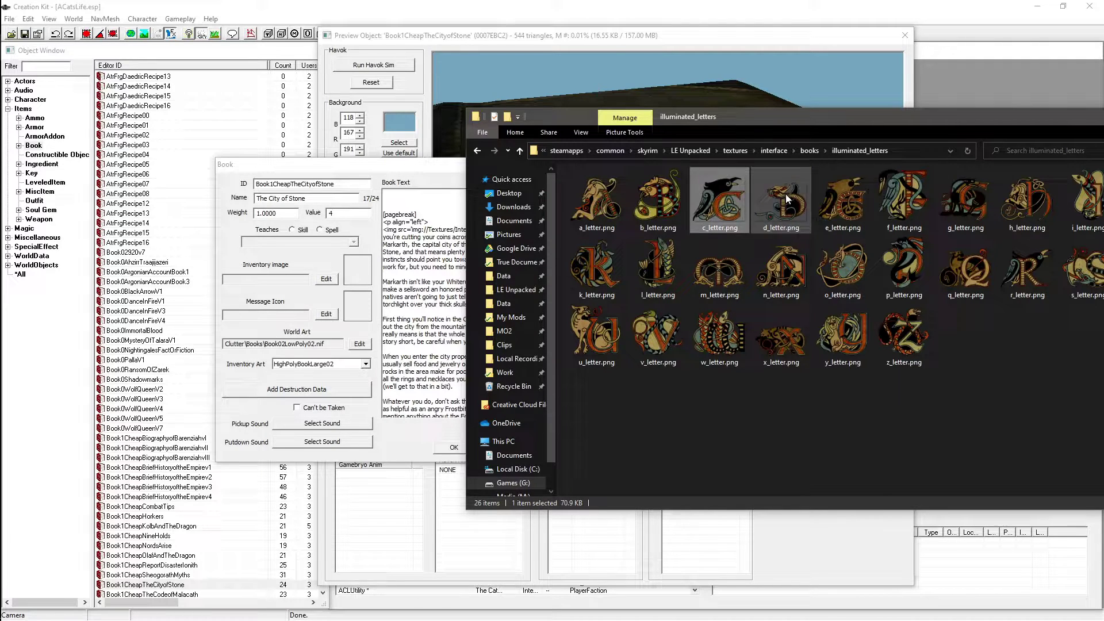
pyautogui.click(809, 150)
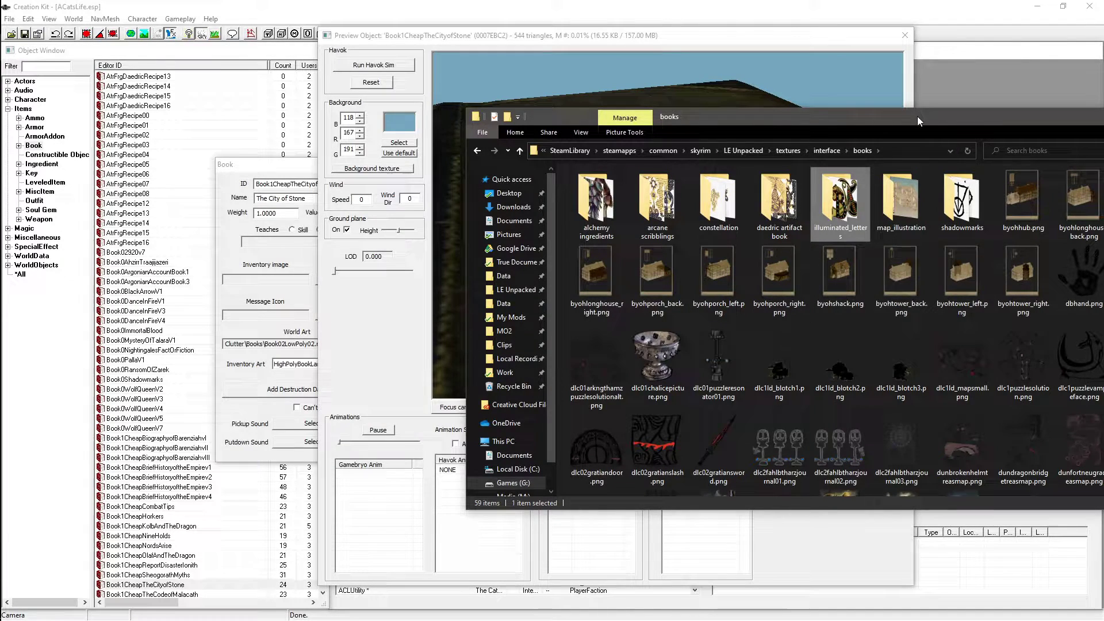
pyautogui.moveTo(916, 116); pyautogui.dragTo(592, 146)
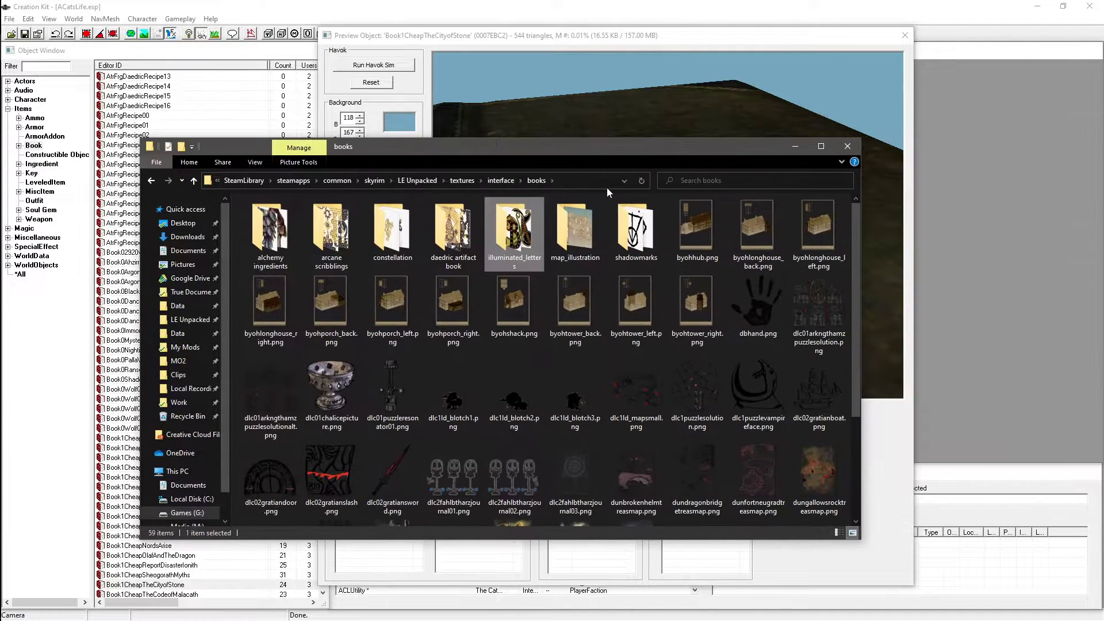
pyautogui.click(843, 147)
# - Close the Preview Object window and The City of Stone editor, returning to the note's Book Text
pyautogui.click(901, 35)
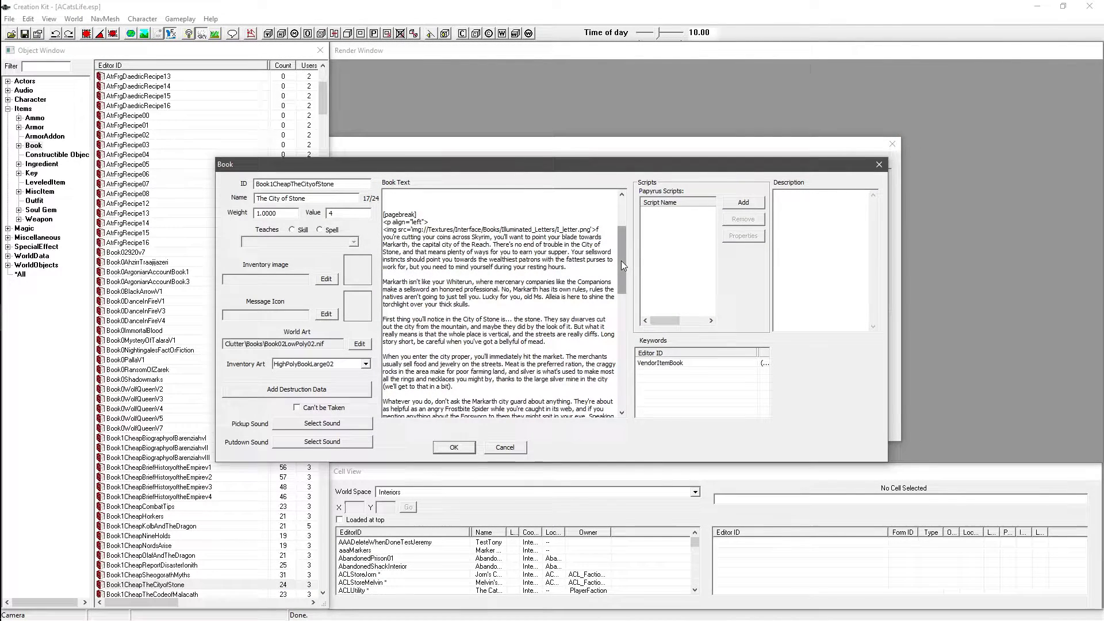
pyautogui.moveTo(621, 261); pyautogui.dragTo(620, 216)
pyautogui.click(505, 447)
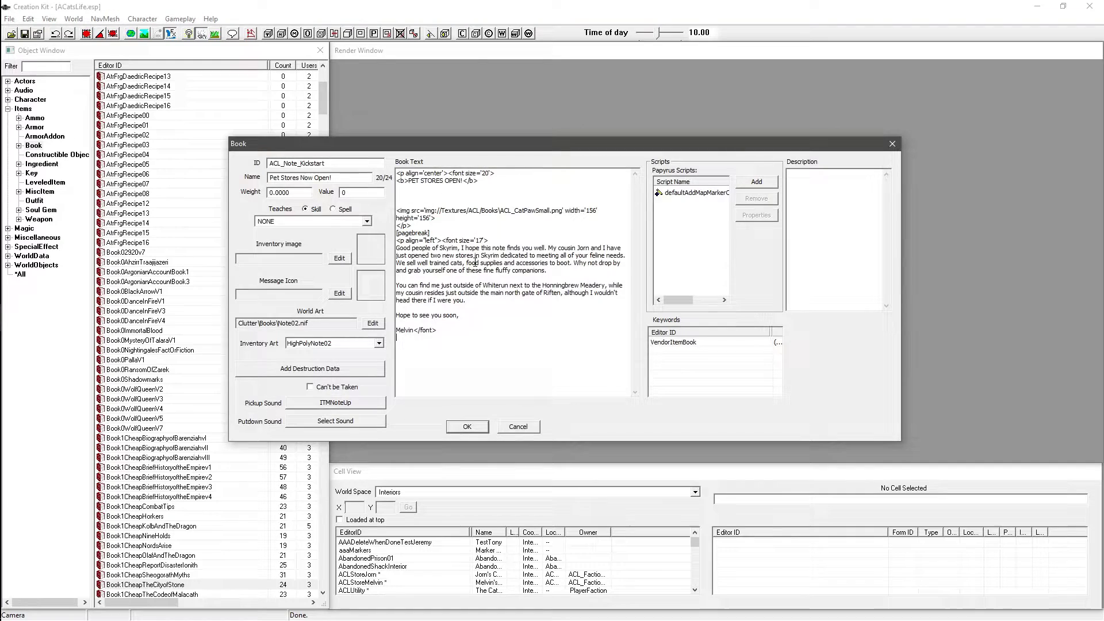
pyautogui.click(444, 228)
pyautogui.click(472, 226)
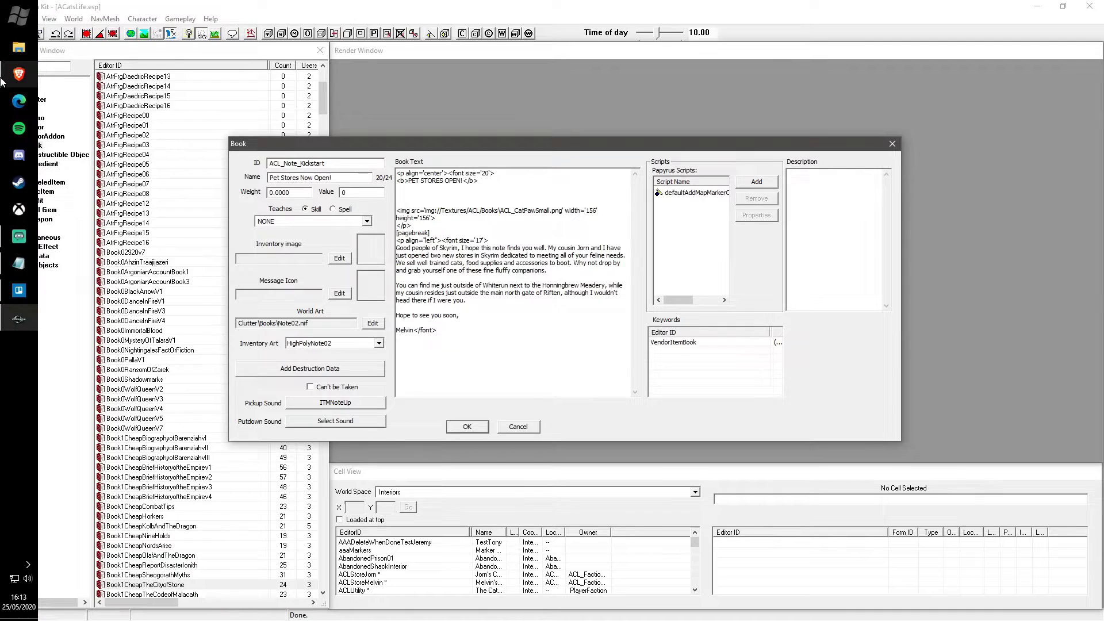
pyautogui.click(17, 74)
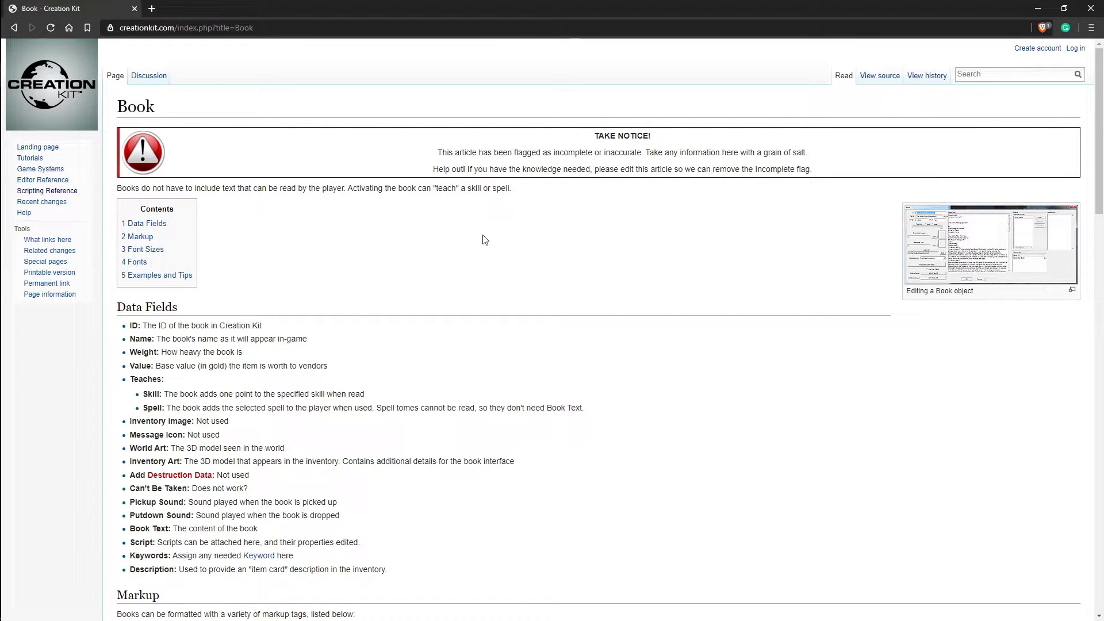
pyautogui.scroll(-8, 485, 240)
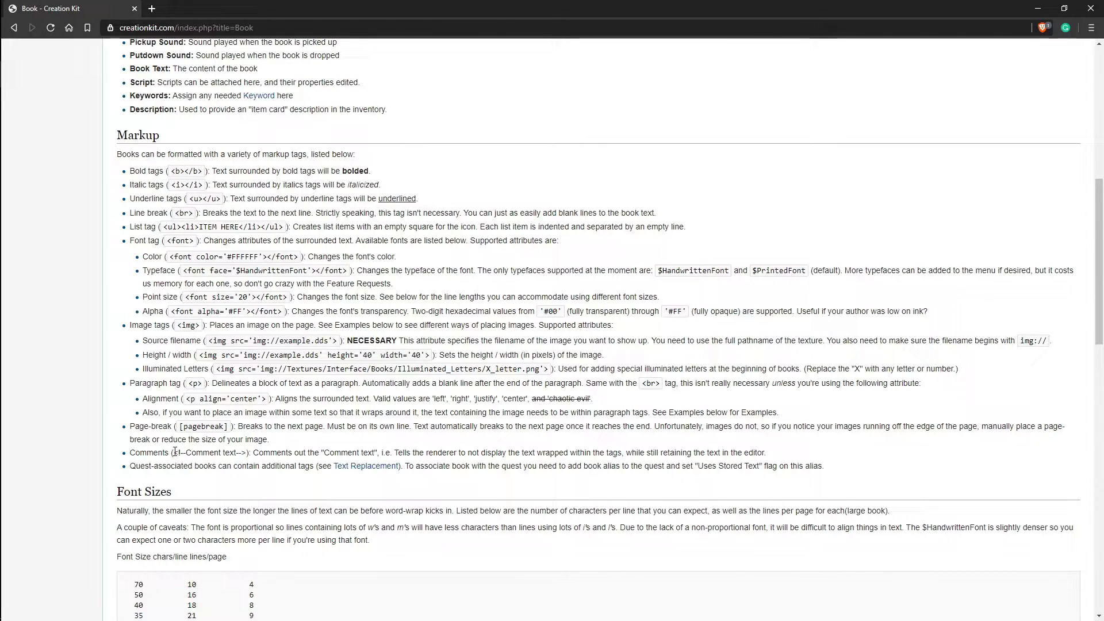
pyautogui.scroll(-5, 263, 444)
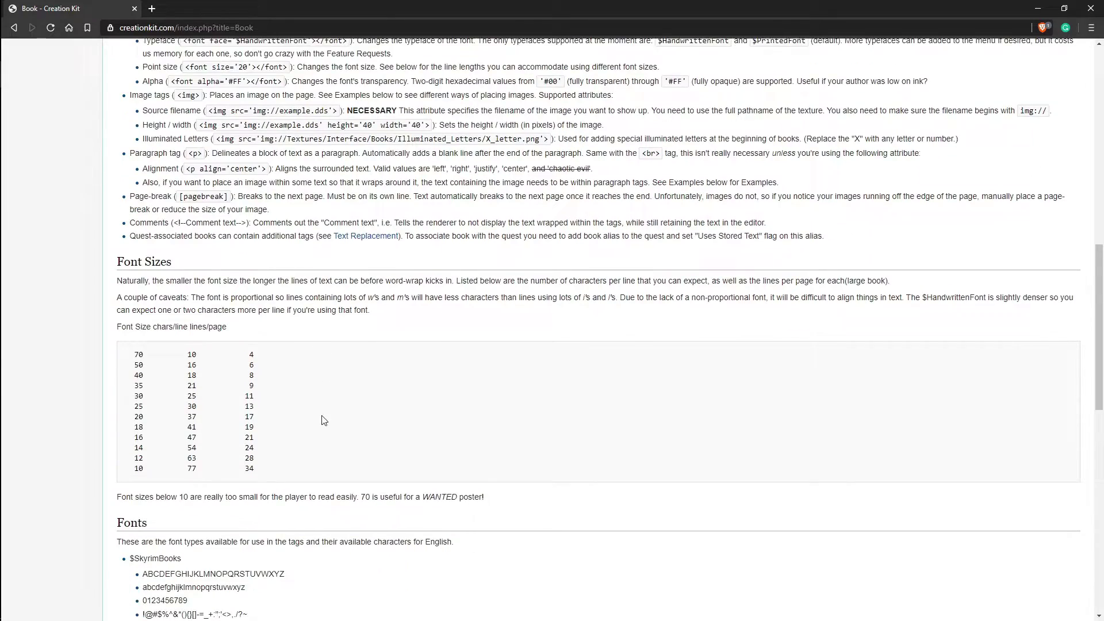
pyautogui.scroll(-5, 280, 397)
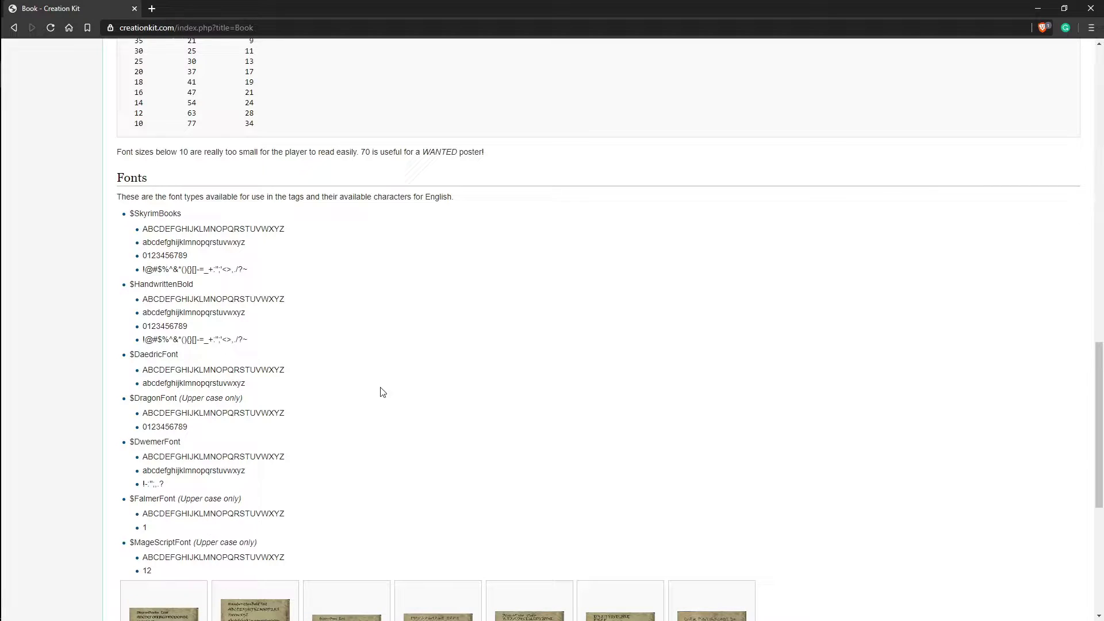
pyautogui.scroll(-3, 397, 345)
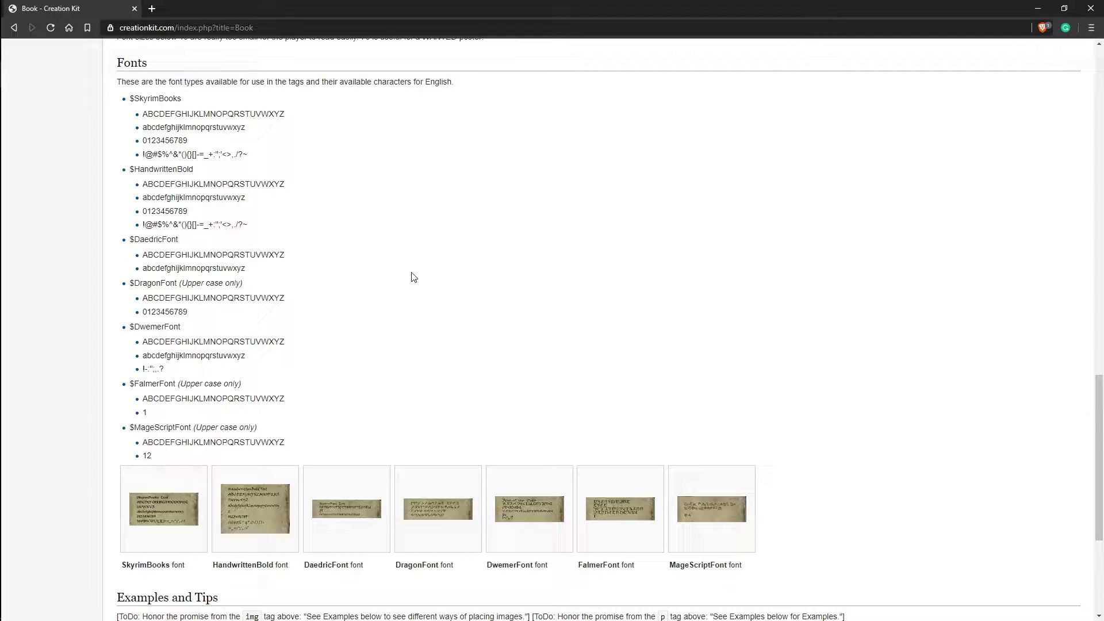
pyautogui.scroll(15, 414, 278)
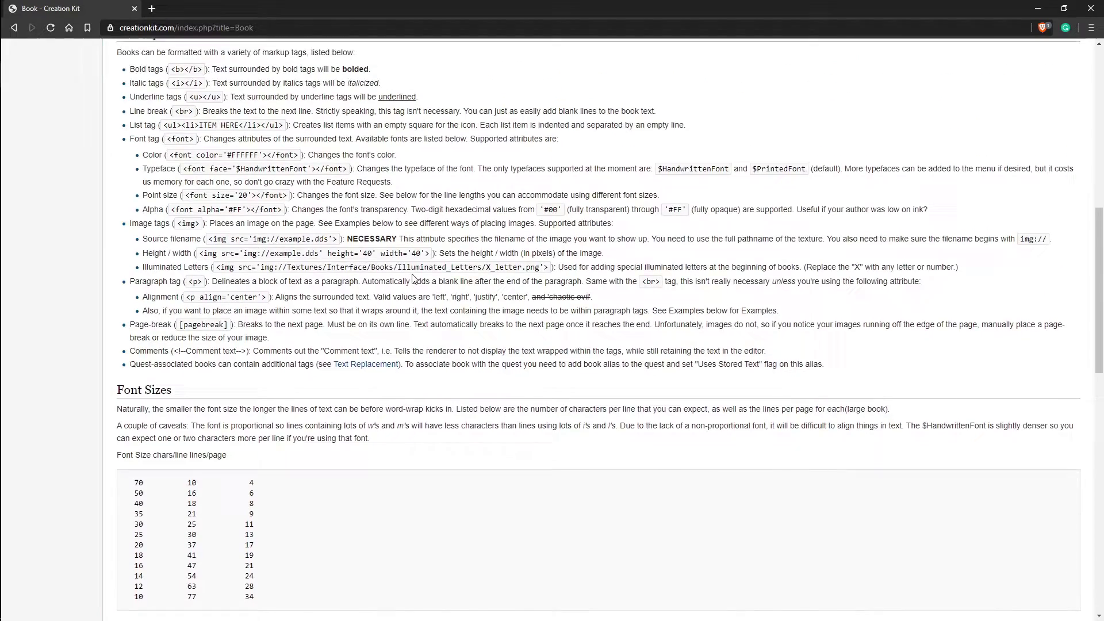
pyautogui.scroll(4, 414, 279)
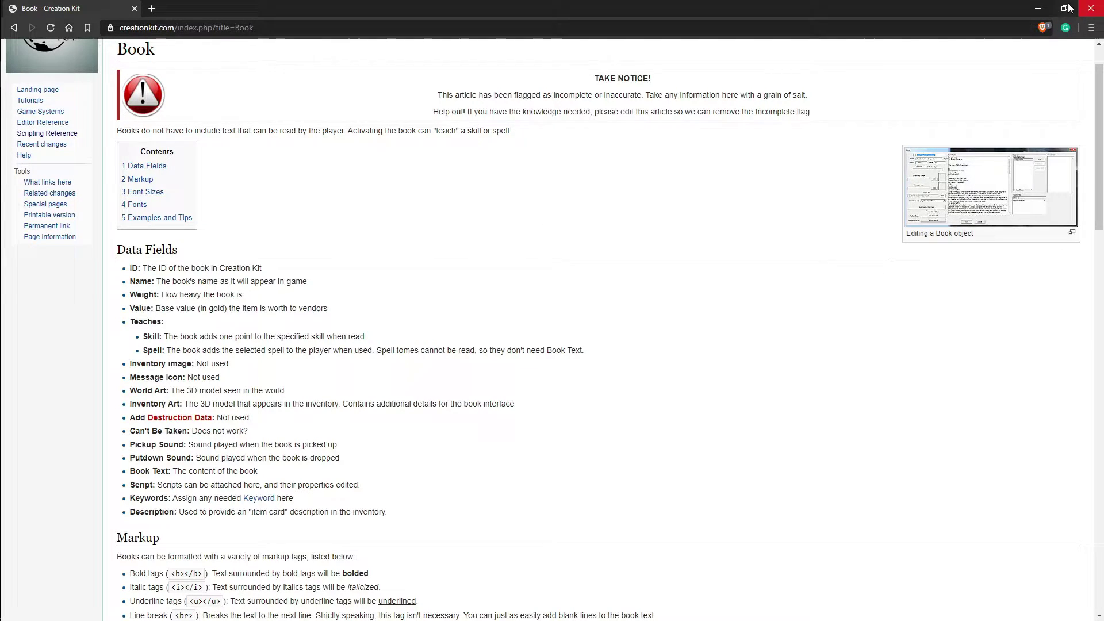
pyautogui.click(1042, 8)
pyautogui.click(465, 329)
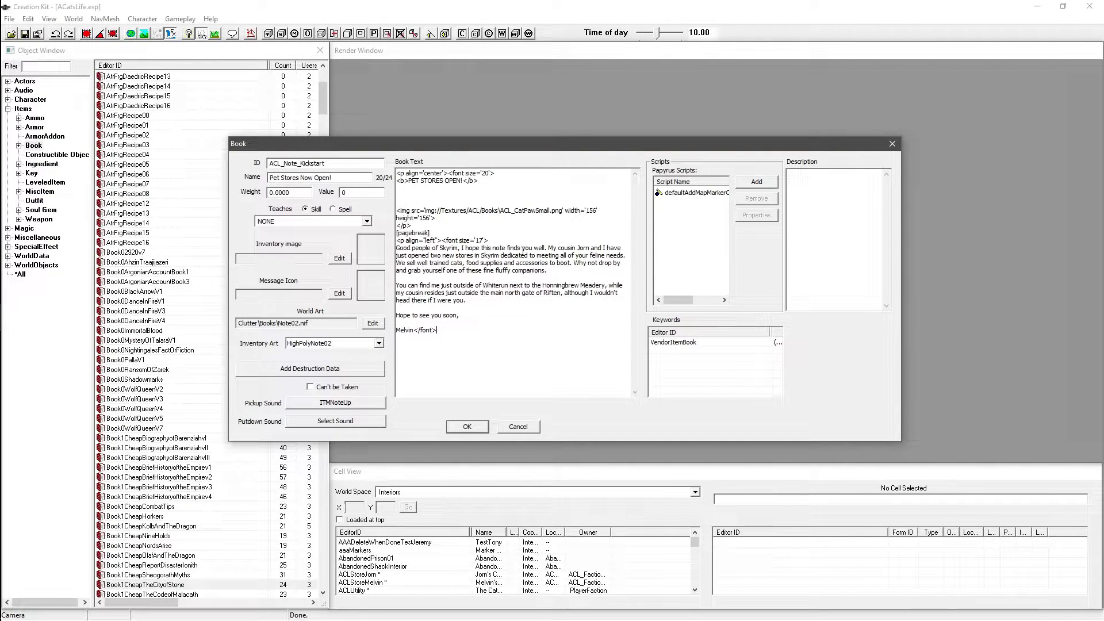
pyautogui.click(464, 225)
pyautogui.click(488, 190)
pyautogui.click(429, 193)
pyautogui.click(499, 183)
pyautogui.click(495, 238)
pyautogui.moveTo(460, 315); pyautogui.dragTo(374, 248)
pyautogui.click(463, 266)
pyautogui.moveTo(430, 232); pyautogui.dragTo(396, 232)
pyautogui.click(449, 233)
pyautogui.click(451, 226)
# - Highlight the cat paw image's texture path, then open File Explorer at the Skyrim Data folder
pyautogui.click(435, 210)
pyautogui.moveTo(443, 218); pyautogui.dragTo(392, 212)
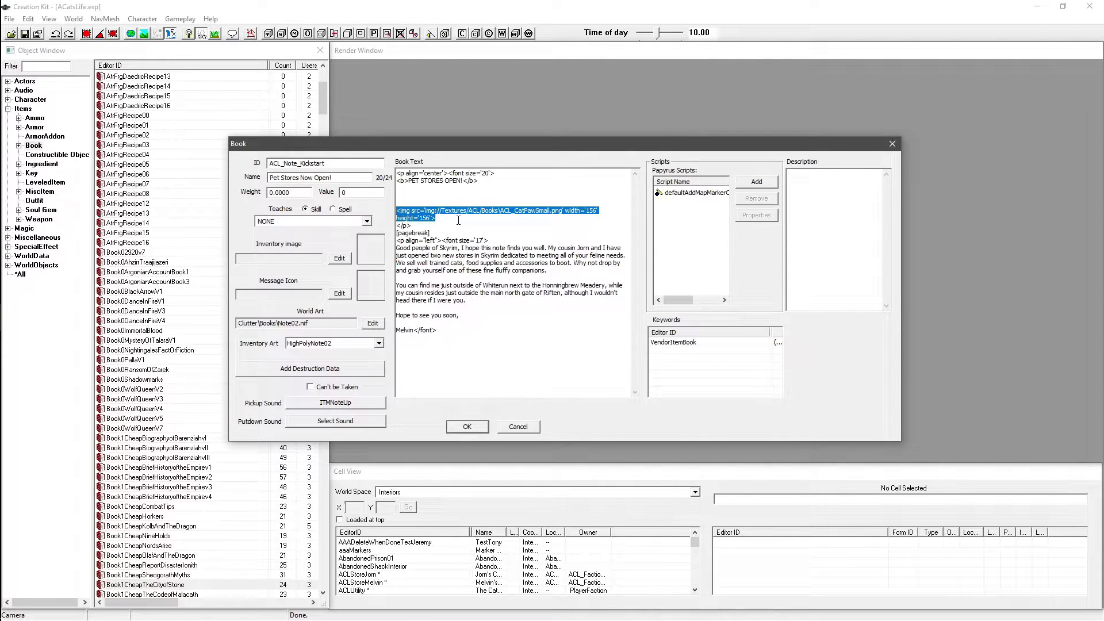
pyautogui.click(439, 211)
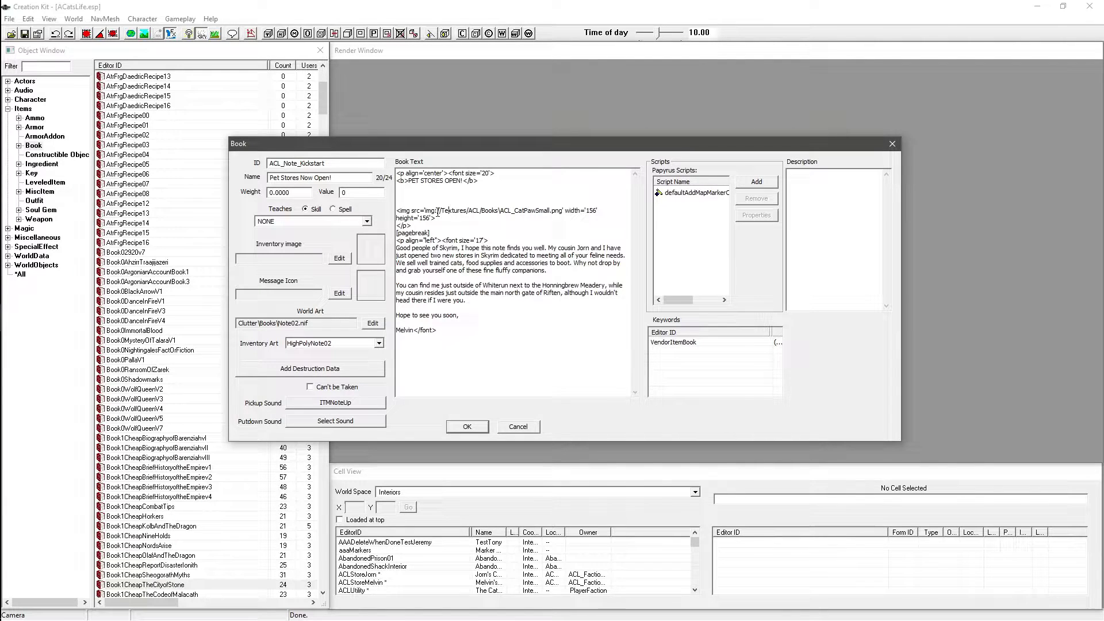
pyautogui.moveTo(438, 211); pyautogui.dragTo(577, 212)
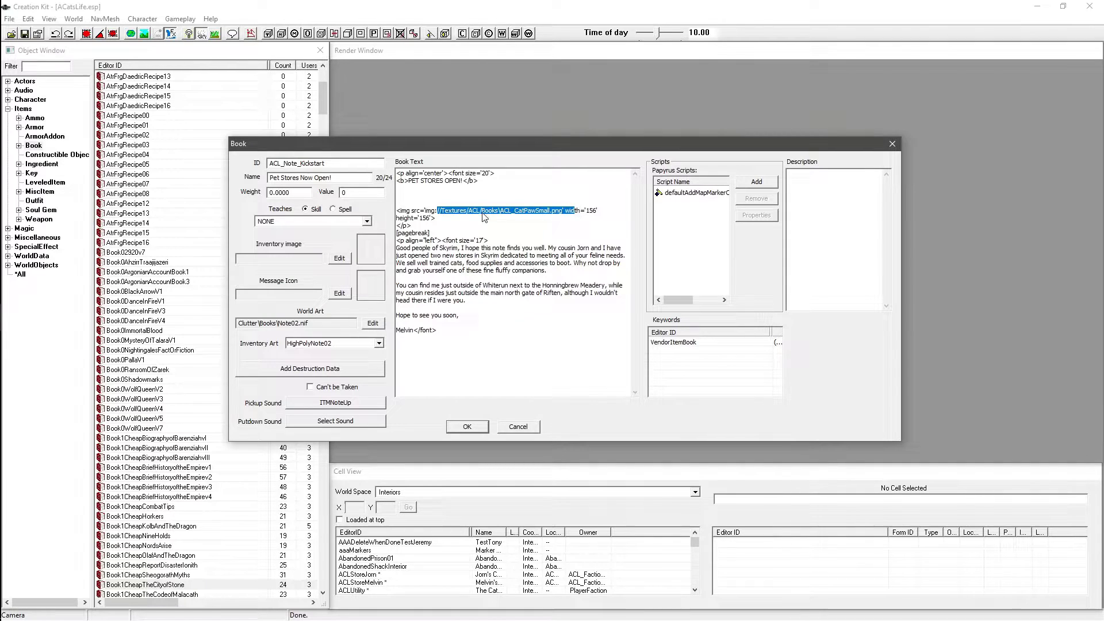
pyautogui.click(458, 211)
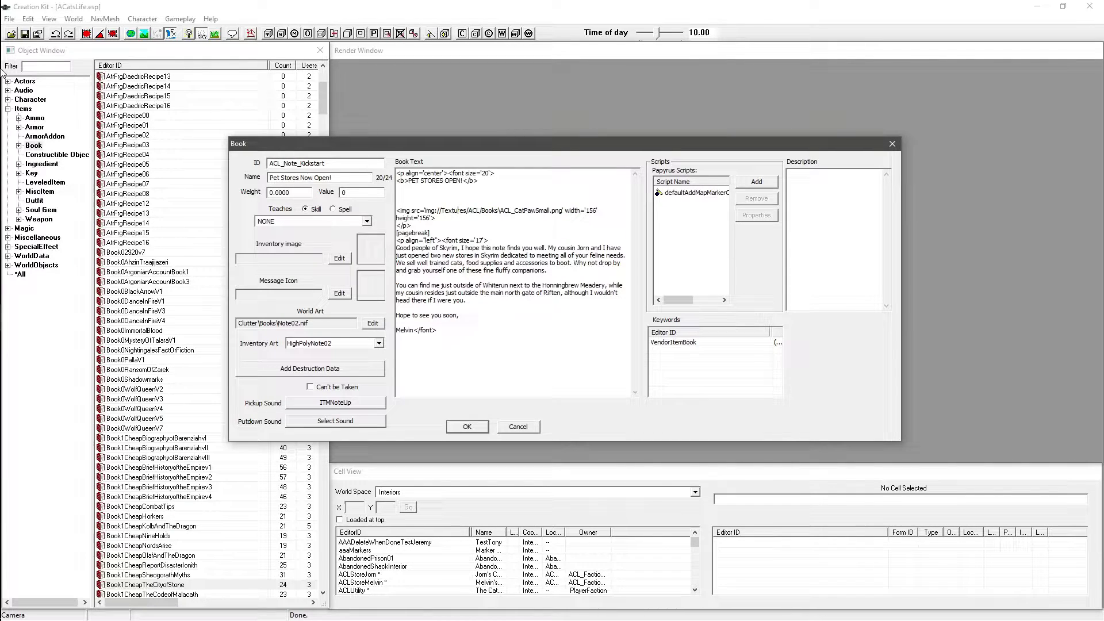
pyautogui.moveTo(8, 67)
pyautogui.click(18, 47)
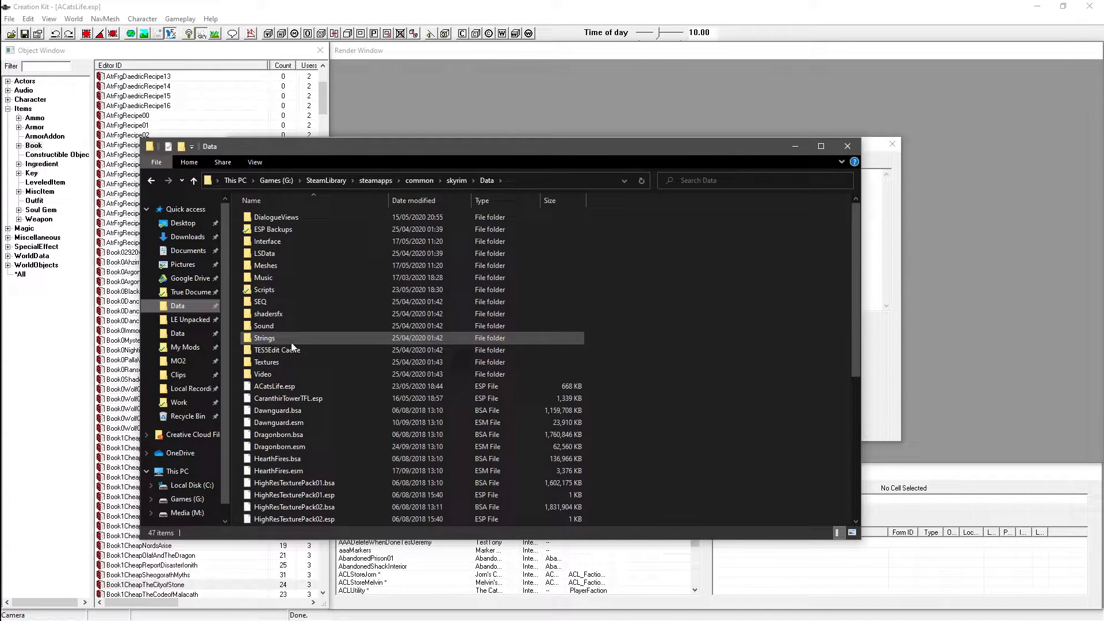
# - Navigate into Textures\ACL\Books and view the folder's full path
pyautogui.click(278, 364)
pyautogui.doubleClick(278, 365)
pyautogui.doubleClick(272, 246)
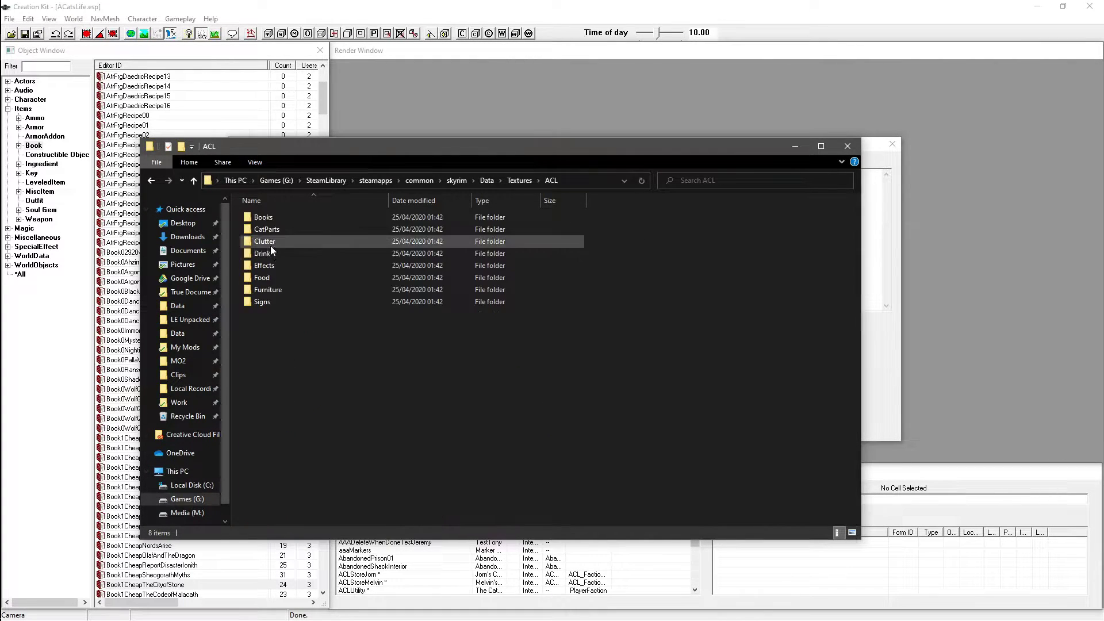
pyautogui.doubleClick(281, 216)
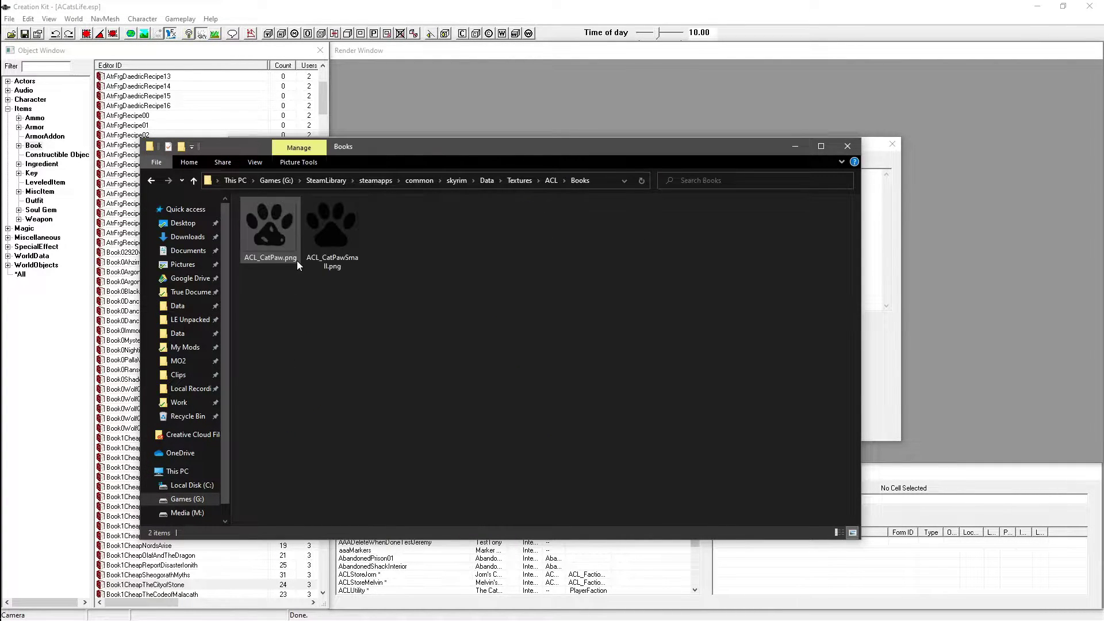
pyautogui.click(594, 181)
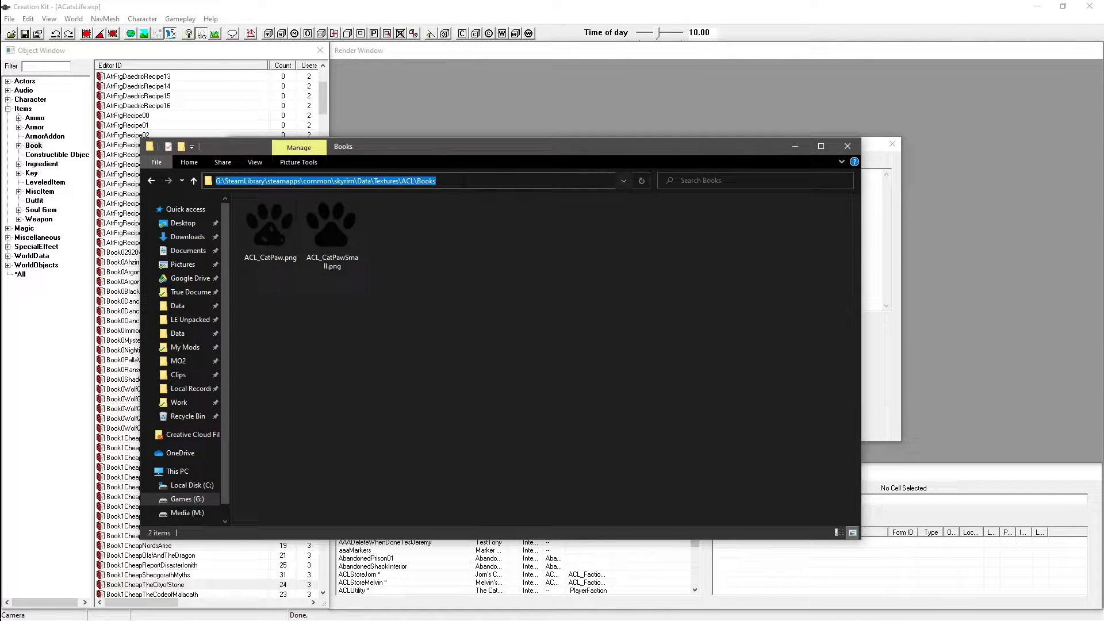
pyautogui.click(426, 180)
pyautogui.moveTo(375, 180); pyautogui.dragTo(380, 181)
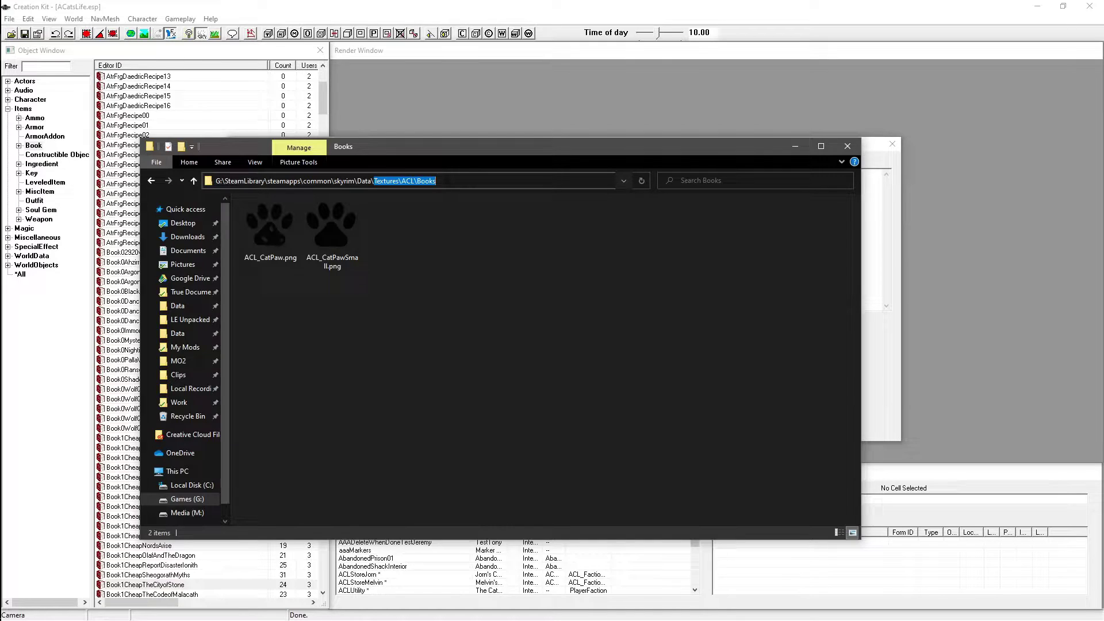
pyautogui.click(443, 180)
# - Confirm in ACL_CatPaw.png's Properties details that it is 512 x 512 pixels
pyautogui.click(270, 224)
pyautogui.click(404, 258)
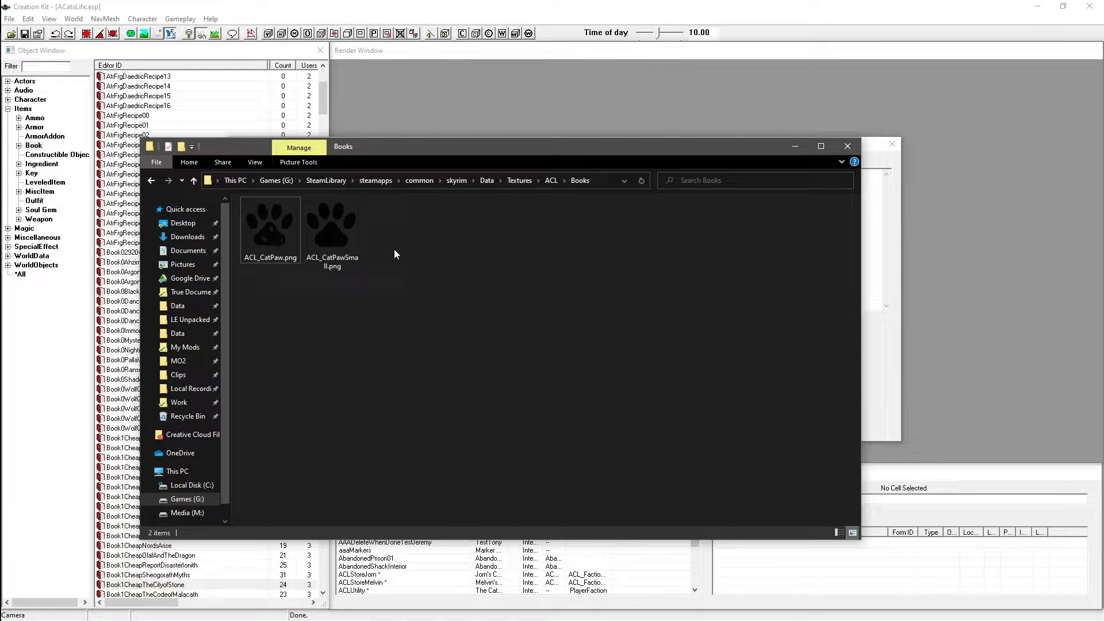
pyautogui.rightClick(282, 234)
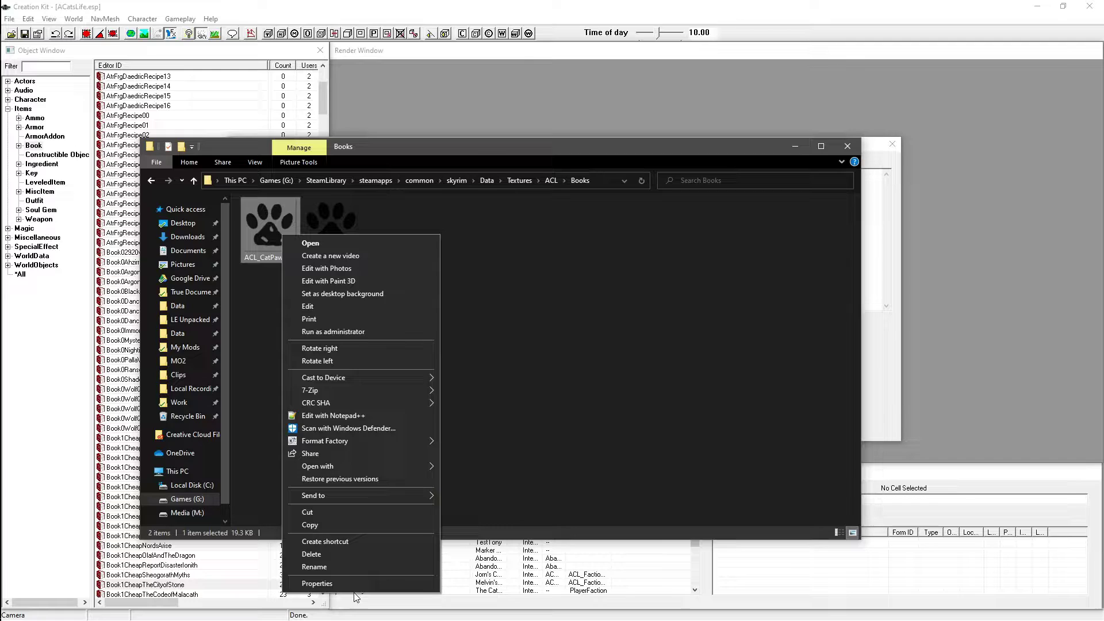
pyautogui.click(322, 583)
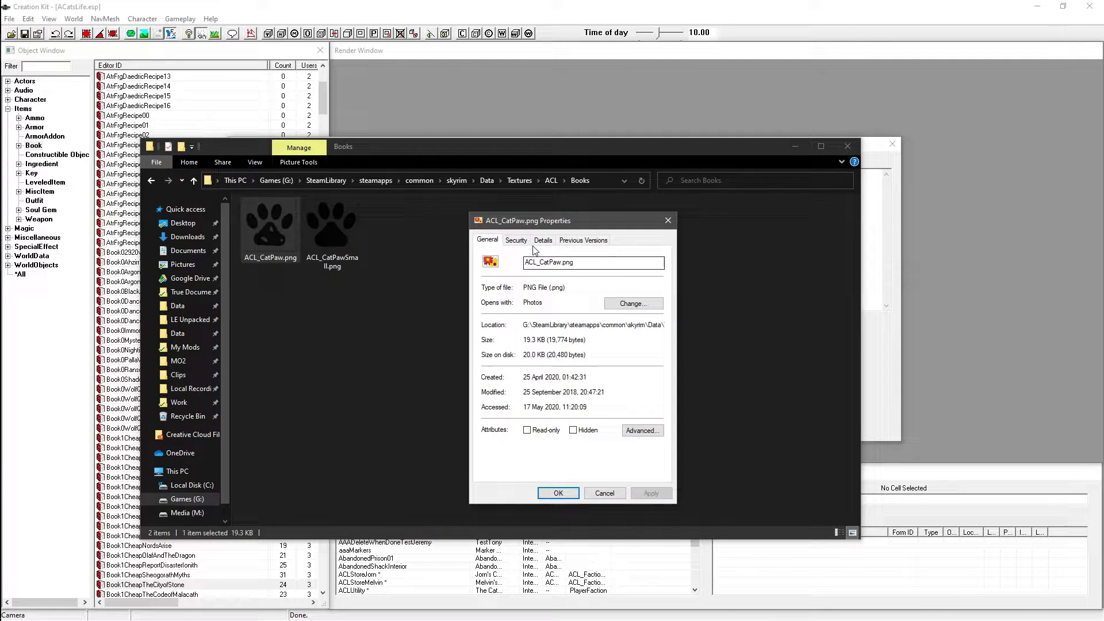
pyautogui.click(540, 241)
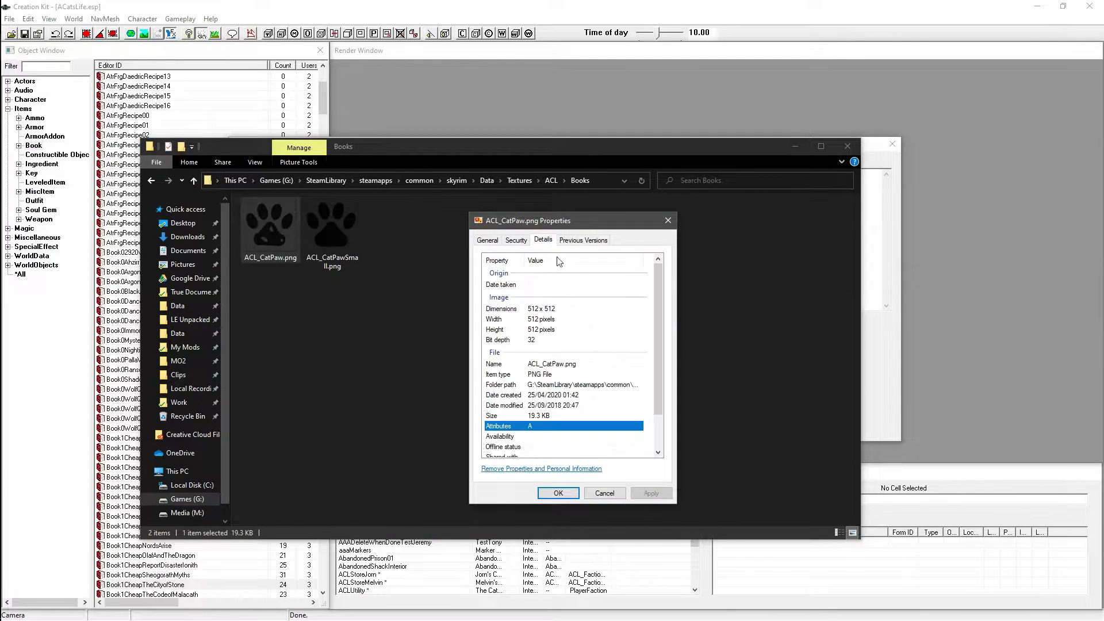
pyautogui.click(555, 310)
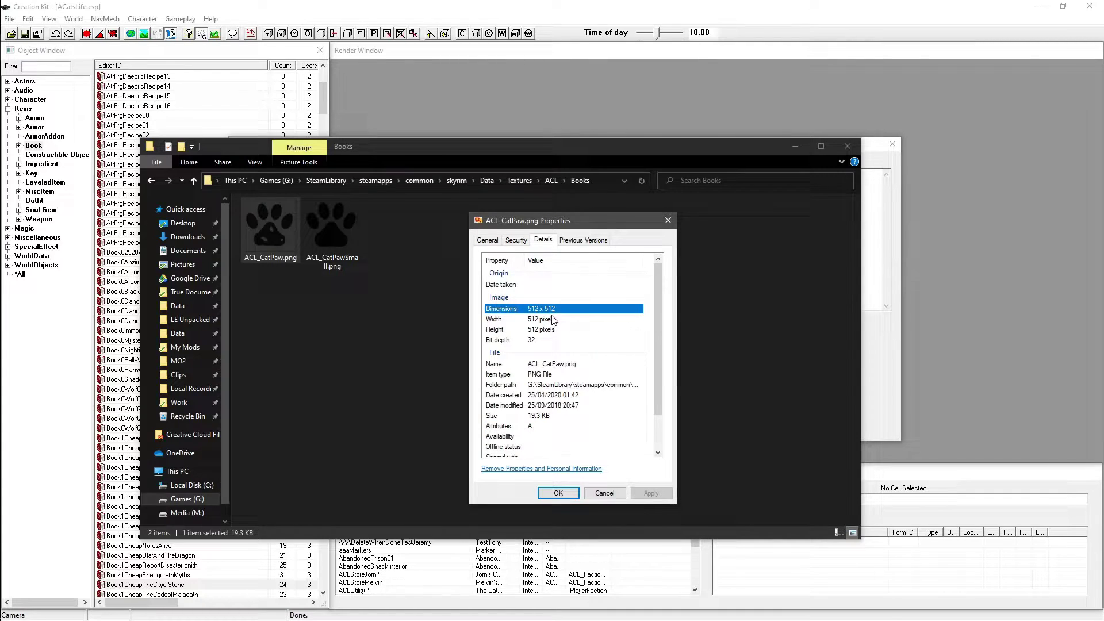
pyautogui.click(560, 319)
pyautogui.click(556, 330)
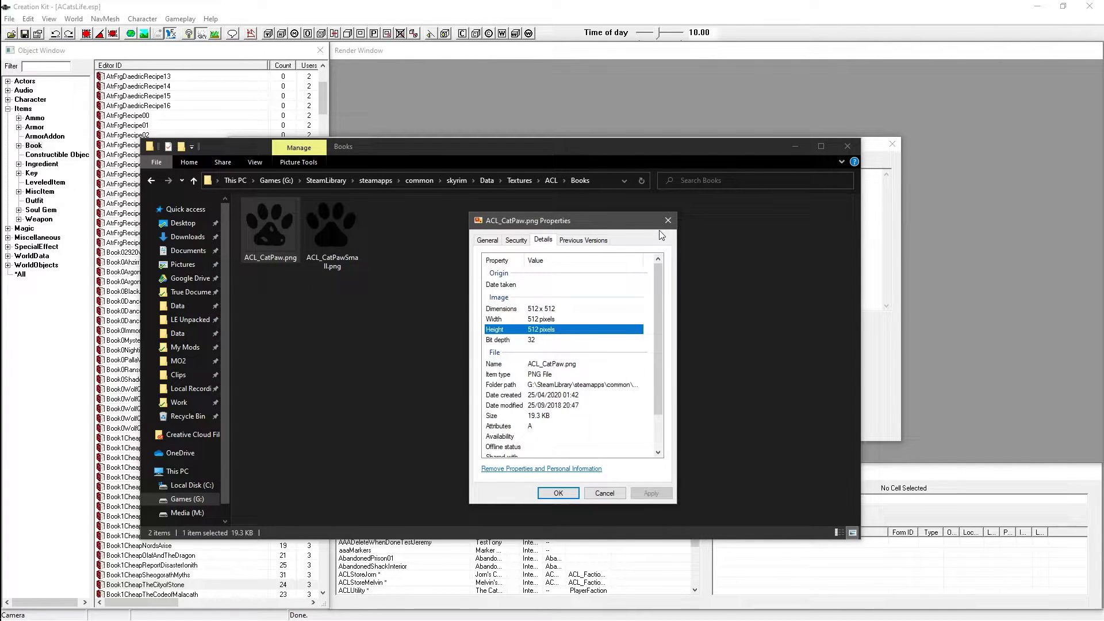
pyautogui.click(668, 220)
pyautogui.click(846, 147)
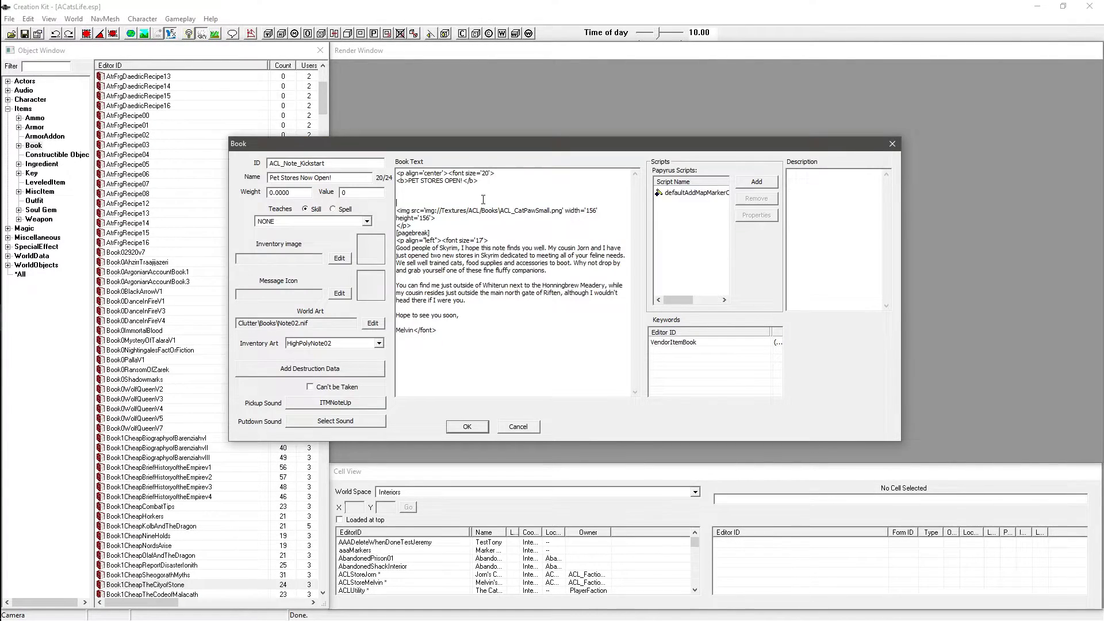
pyautogui.click(431, 219)
pyautogui.moveTo(431, 219); pyautogui.dragTo(398, 219)
pyautogui.click(437, 217)
pyautogui.moveTo(441, 218); pyautogui.dragTo(599, 210)
pyautogui.click(590, 210)
pyautogui.click(507, 219)
pyautogui.click(473, 198)
pyautogui.click(466, 337)
pyautogui.click(468, 217)
pyautogui.click(453, 231)
pyautogui.click(500, 184)
pyautogui.click(502, 174)
pyautogui.moveTo(464, 181); pyautogui.dragTo(405, 182)
pyautogui.click(430, 218)
pyautogui.click(446, 204)
pyautogui.hotkey('shift', 'Up')
pyautogui.click(432, 202)
pyautogui.click(459, 218)
pyautogui.moveTo(441, 233); pyautogui.dragTo(385, 236)
pyautogui.click(463, 239)
pyautogui.click(481, 240)
pyautogui.doubleClick(479, 240)
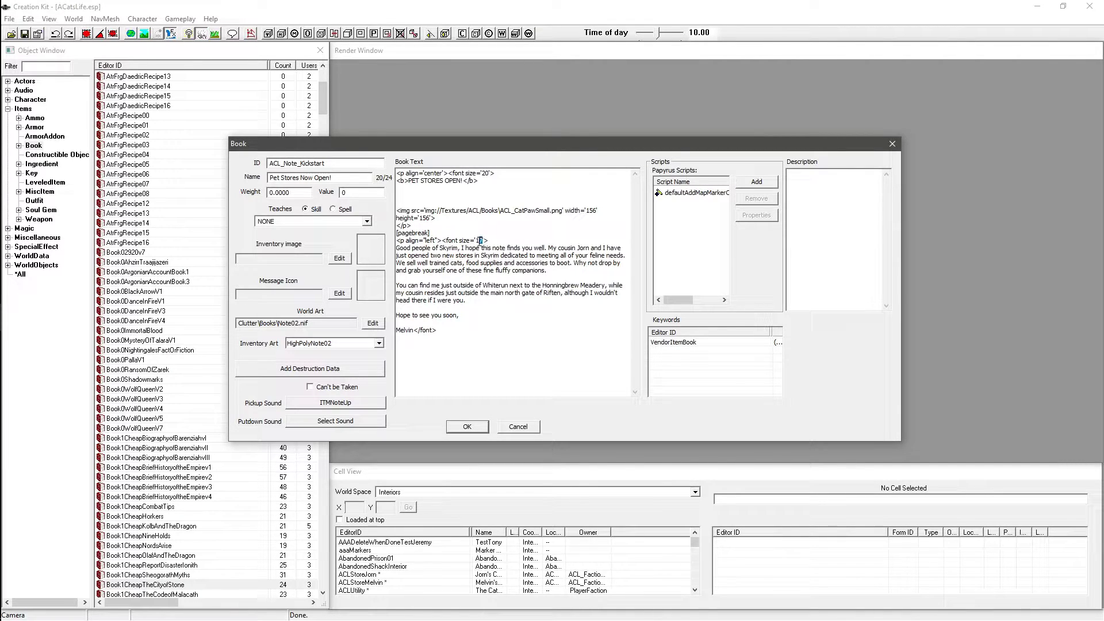
pyautogui.click(485, 299)
pyautogui.click(485, 338)
pyautogui.click(503, 238)
pyautogui.click(19, 73)
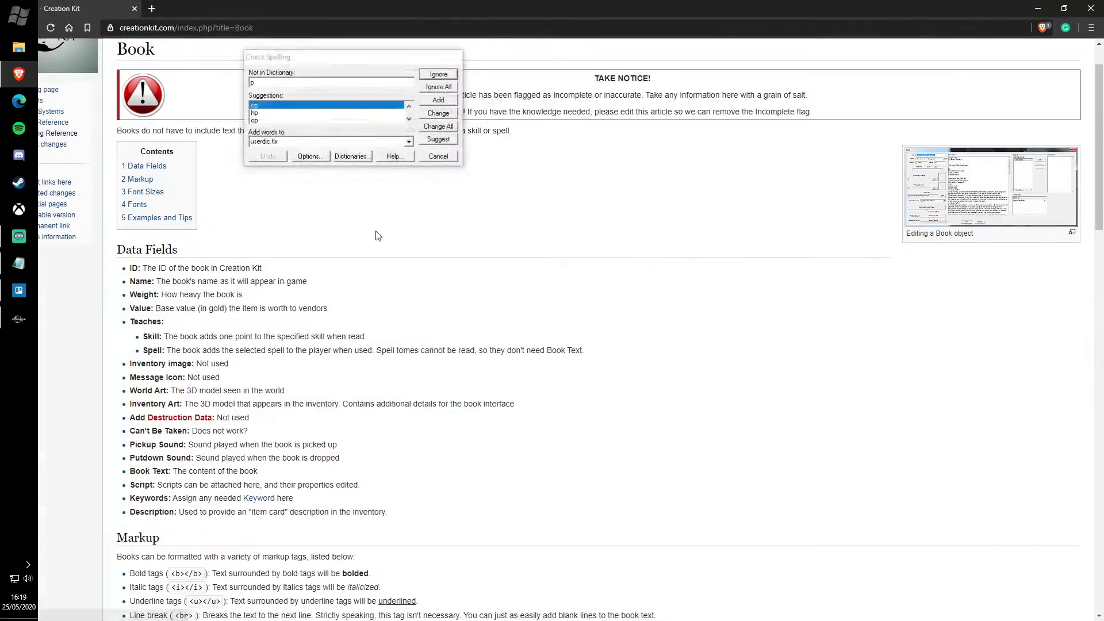
pyautogui.scroll(-8, 517, 279)
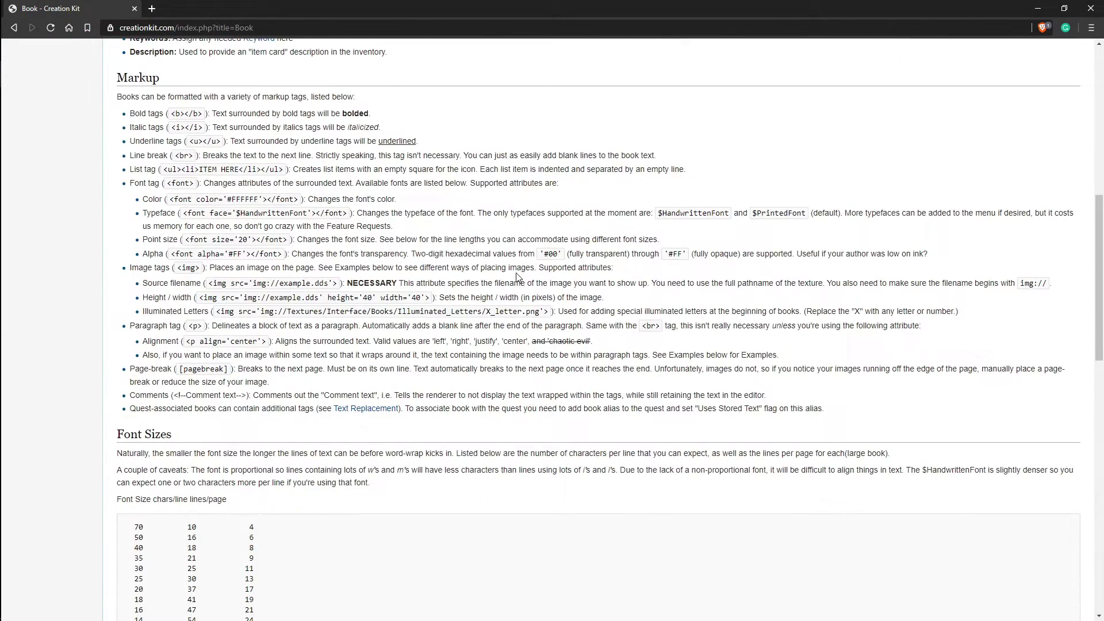
pyautogui.scroll(-12, 516, 278)
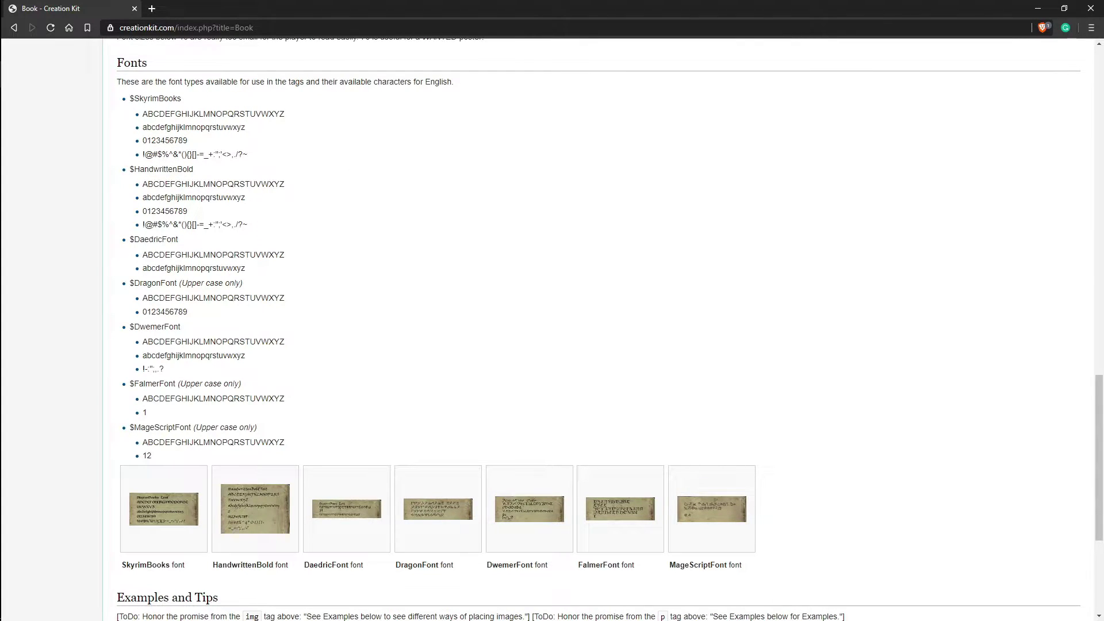
pyautogui.click(1038, 8)
pyautogui.click(438, 155)
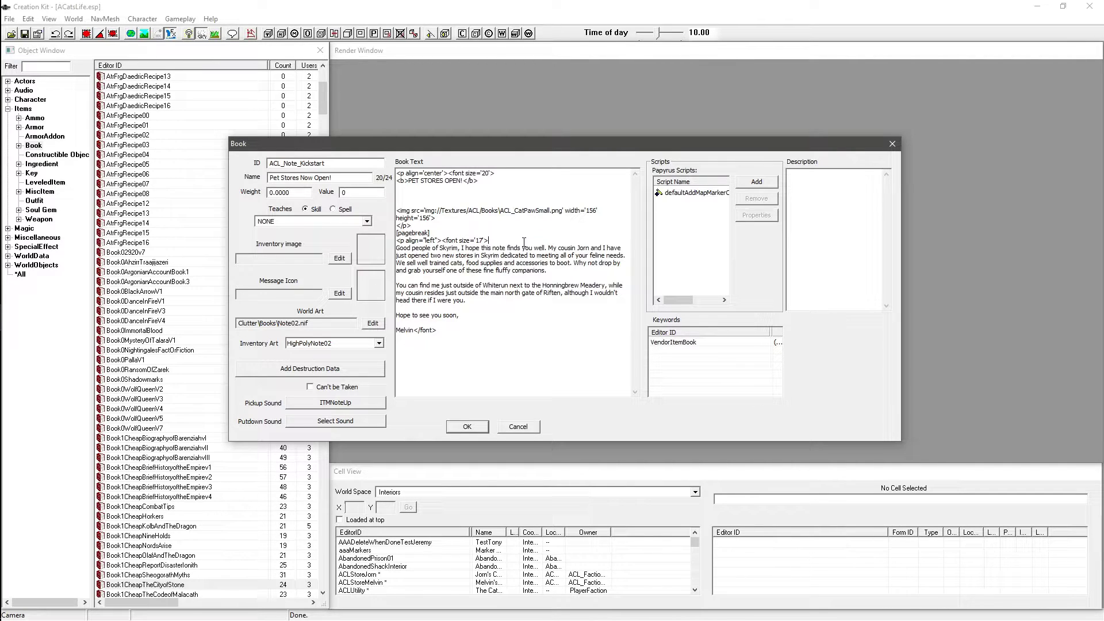
# - Accept the edited ACL_Note_Kickstart record with OK, closing the Book dialog
pyautogui.click(504, 342)
pyautogui.click(475, 430)
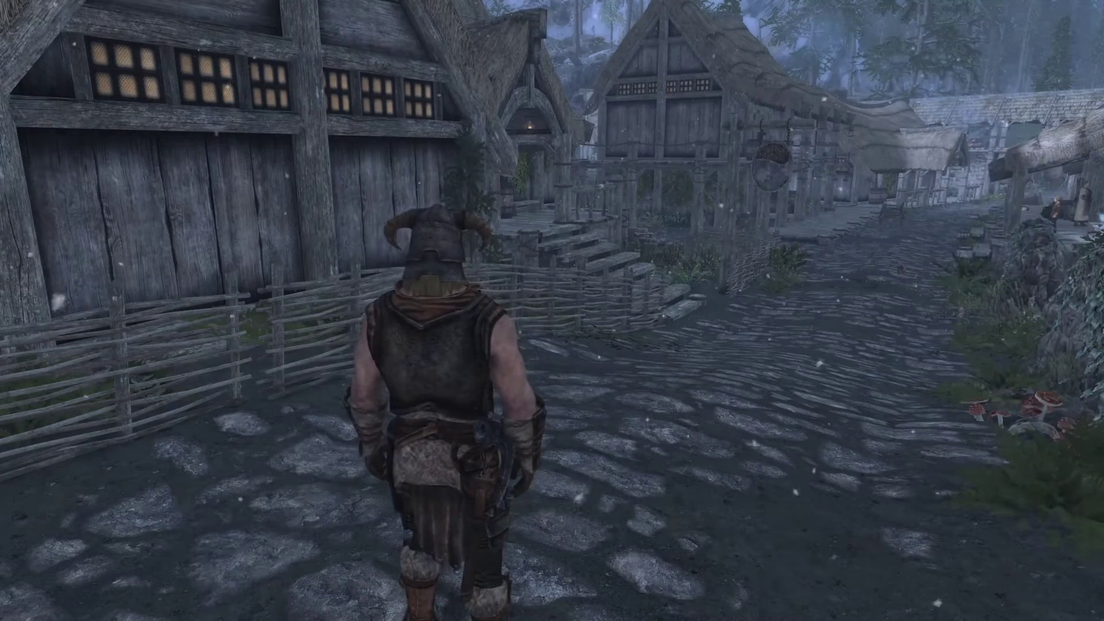
# - Walk toward the fenced house, wait one hour, then head toward the tree
pyautogui.press('w')
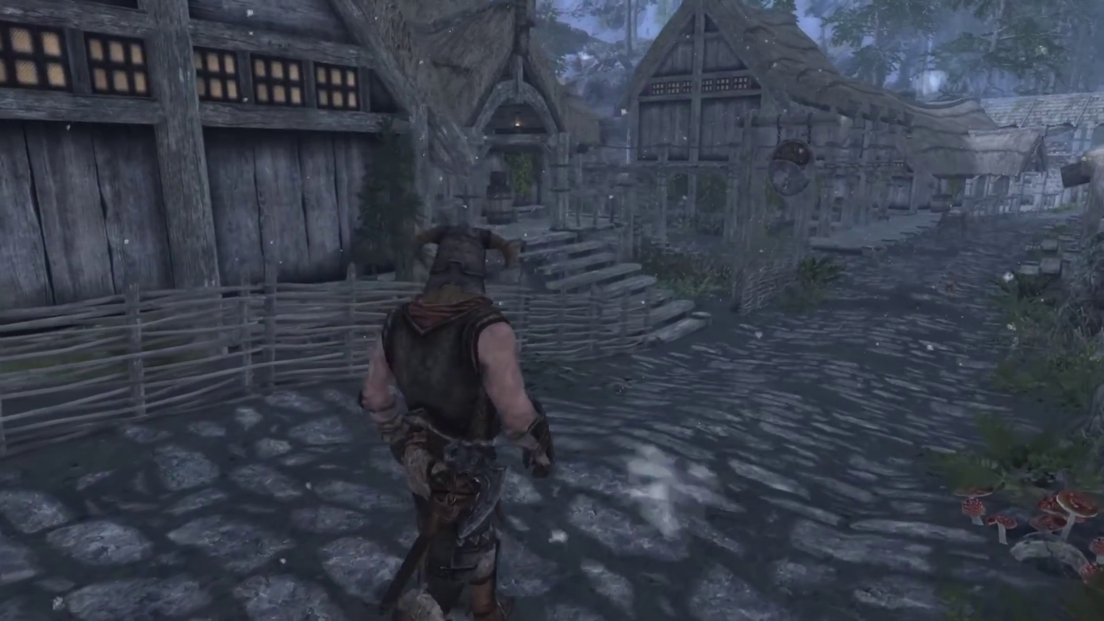
pyautogui.press('w')
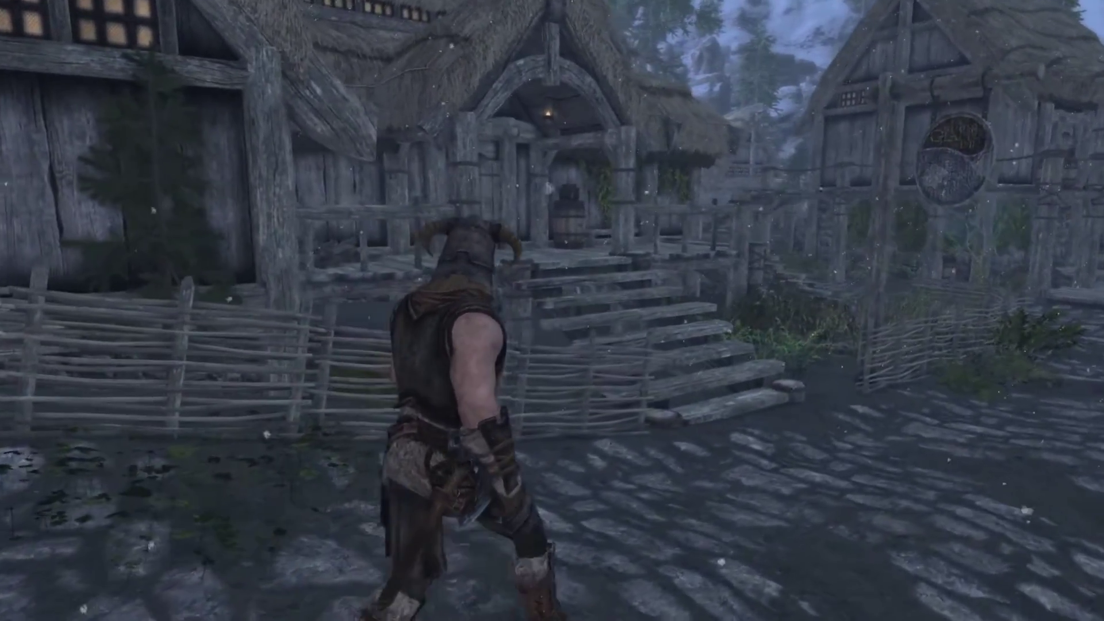
pyautogui.press('w')
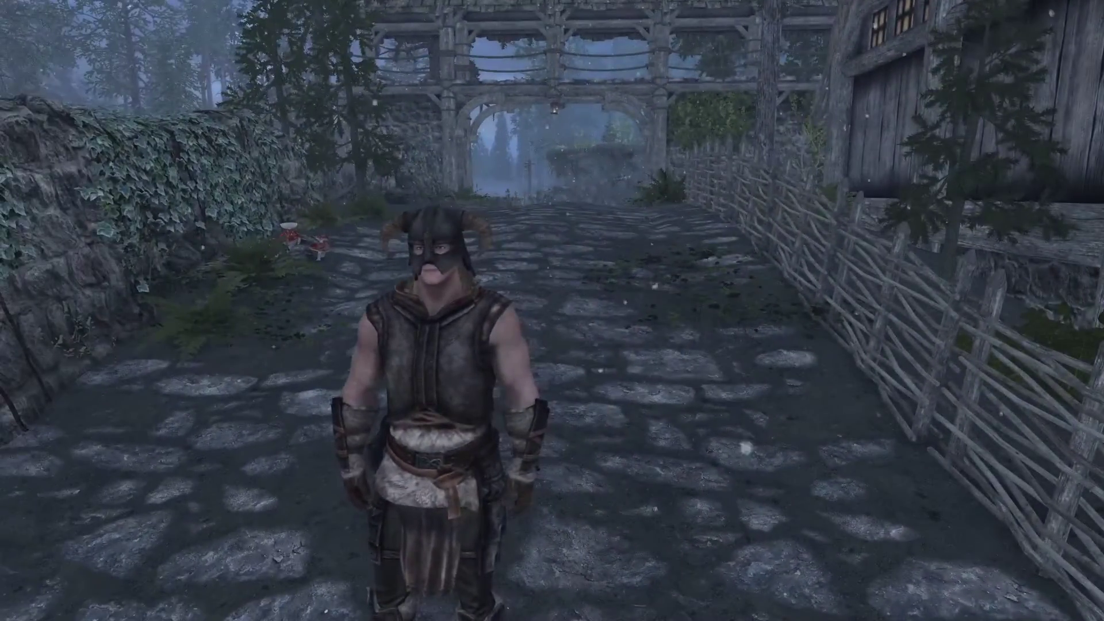
pyautogui.press('t')
pyautogui.press('Return')
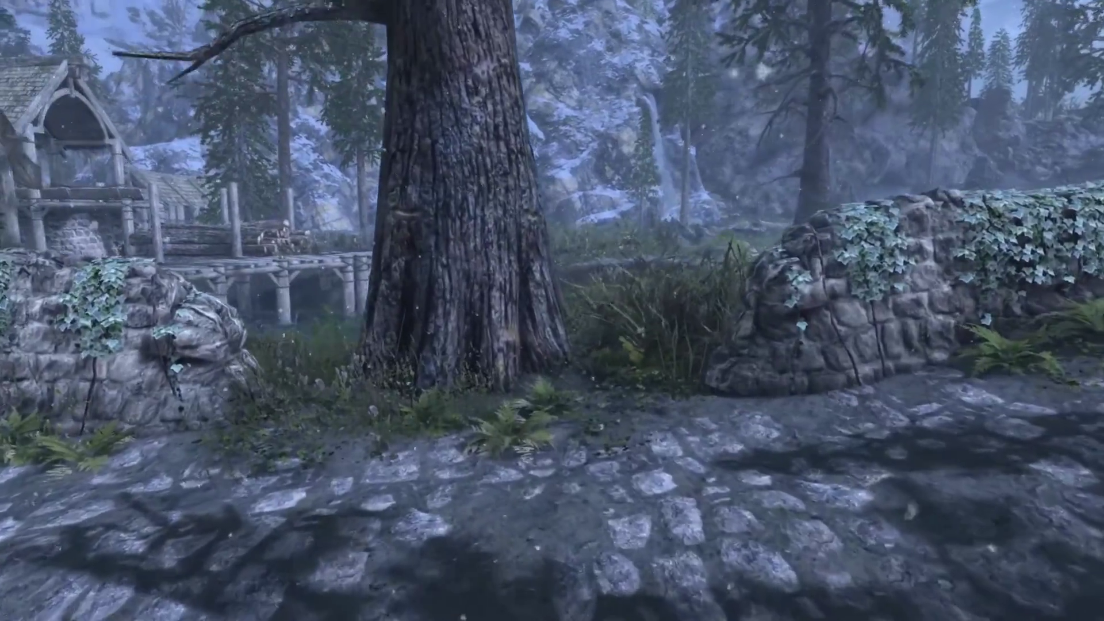
pyautogui.press('w')
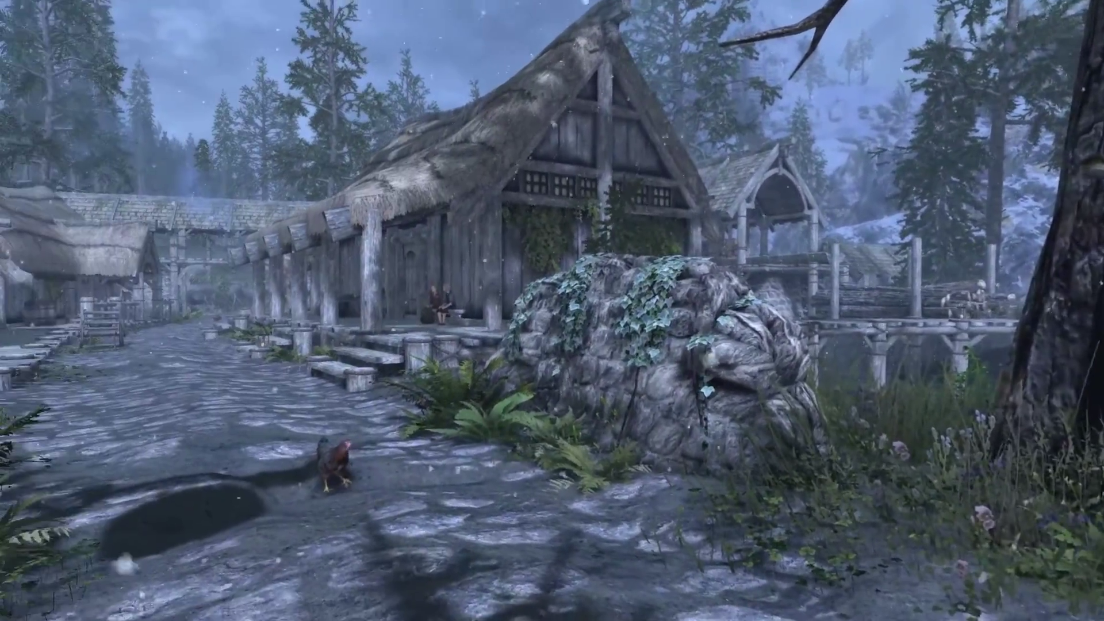
# - Read the Pet Stores Now Open! note from the inventory's Books category
pyautogui.press('Tab')
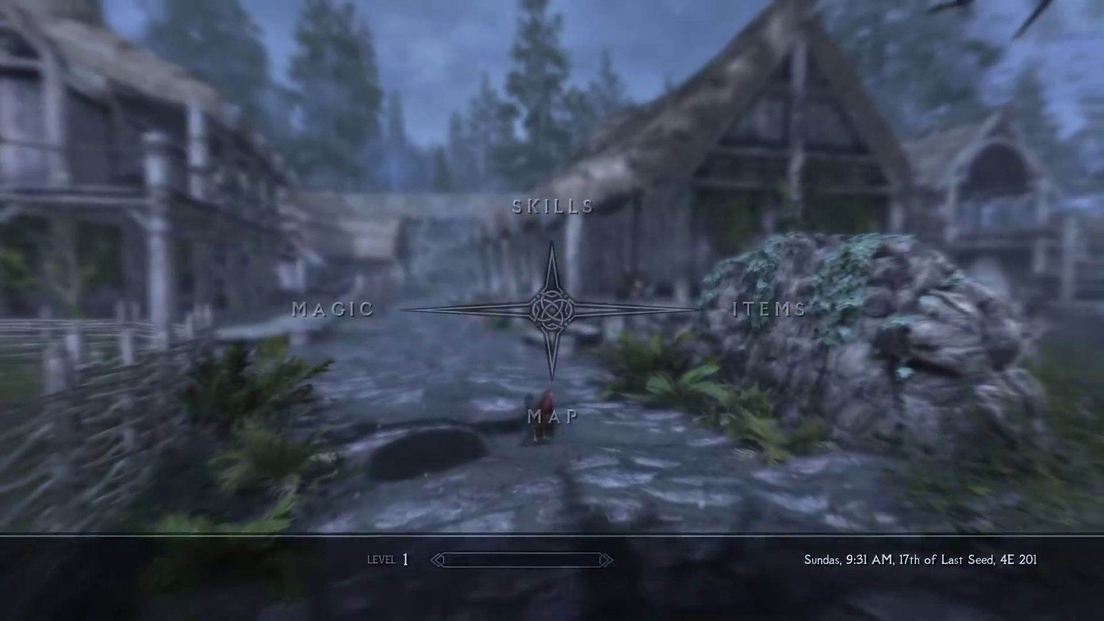
pyautogui.press('d')
pyautogui.press('Right')
pyautogui.press('Right')
pyautogui.press('Right')
pyautogui.press('Right')
pyautogui.press('Right')
pyautogui.press('Right')
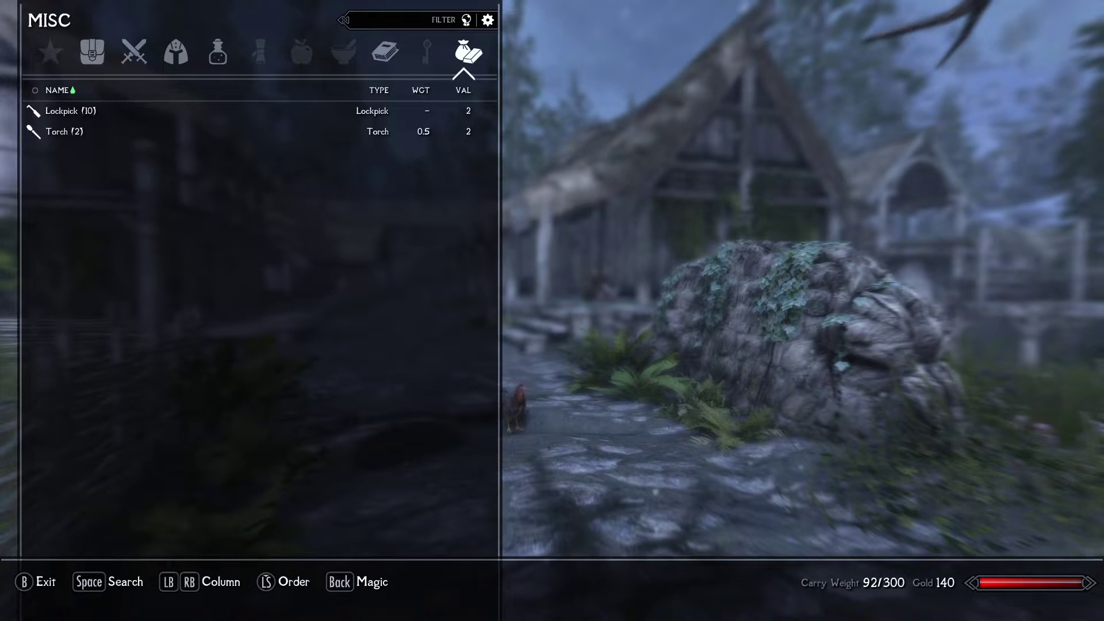
pyautogui.press('Left')
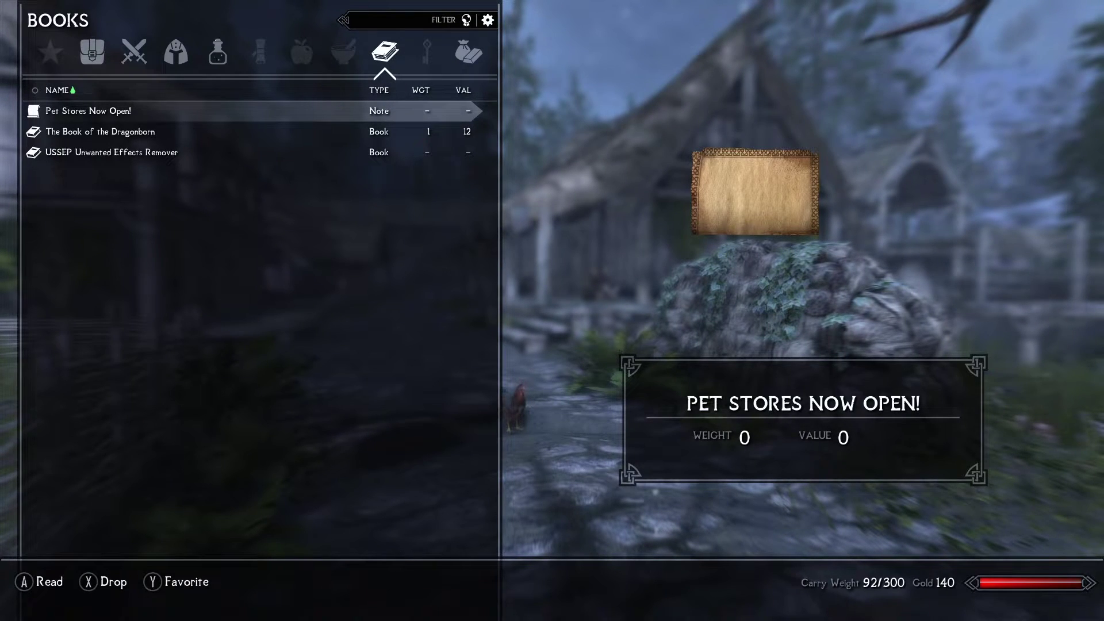
pyautogui.press('e')
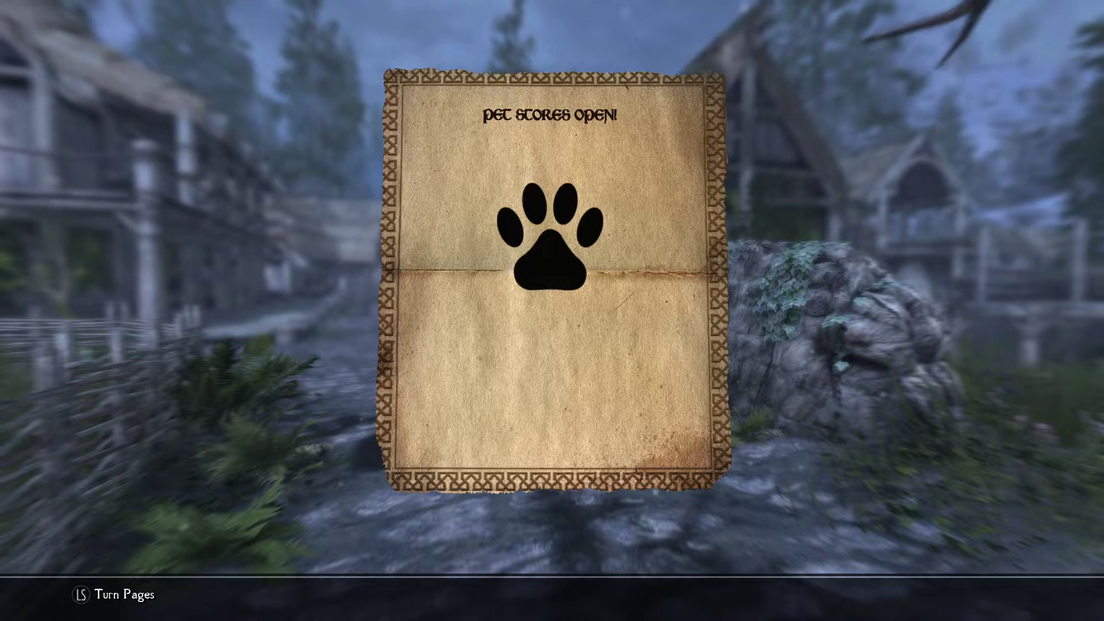
# - Flip repeatedly between the paw-print title page and the letter page, then close the note
pyautogui.press('Right')
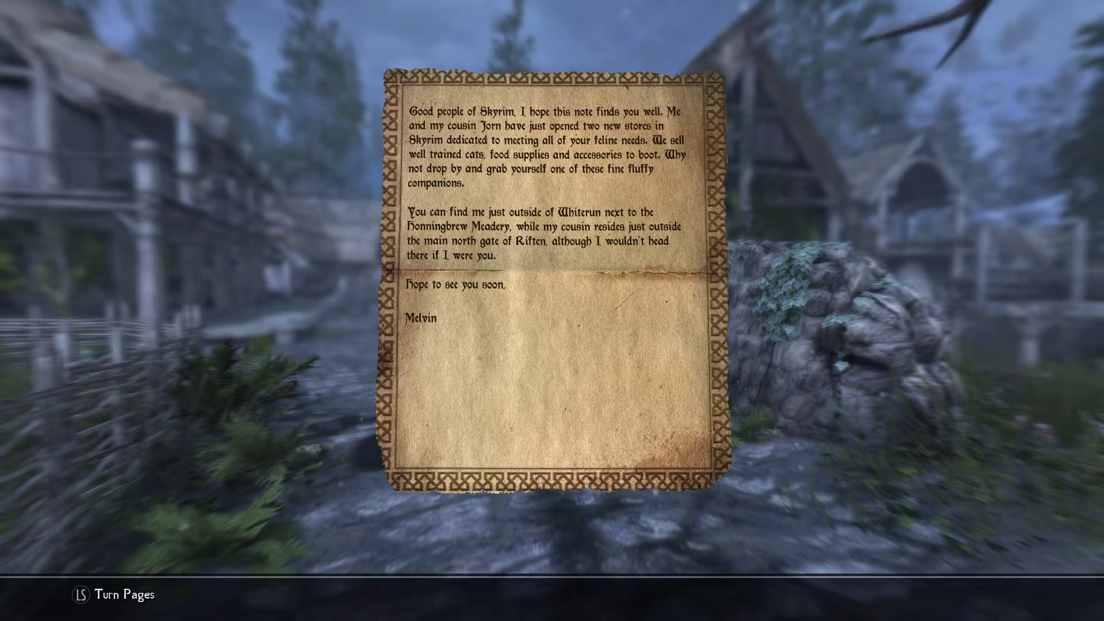
pyautogui.press('Left')
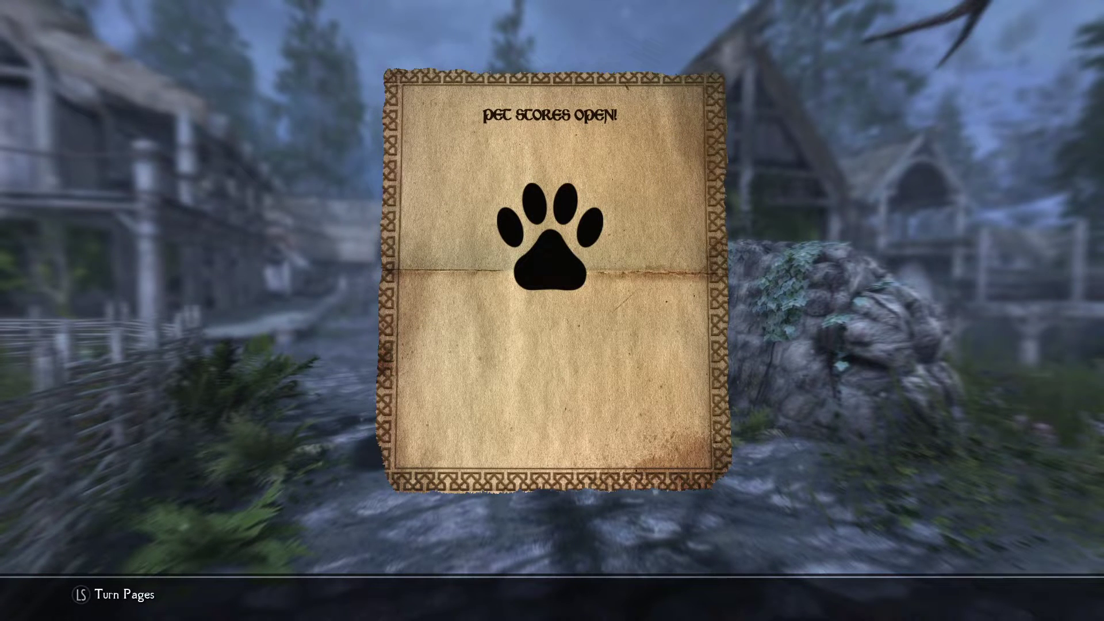
pyautogui.press('Right')
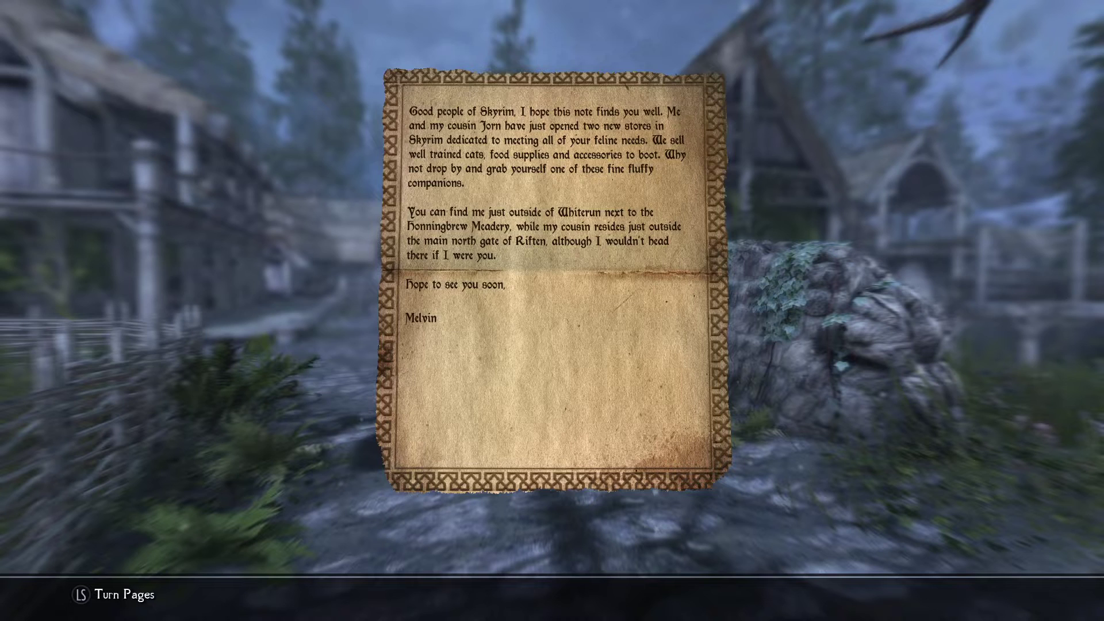
pyautogui.press('Left')
pyautogui.press('Right')
pyautogui.press('Left')
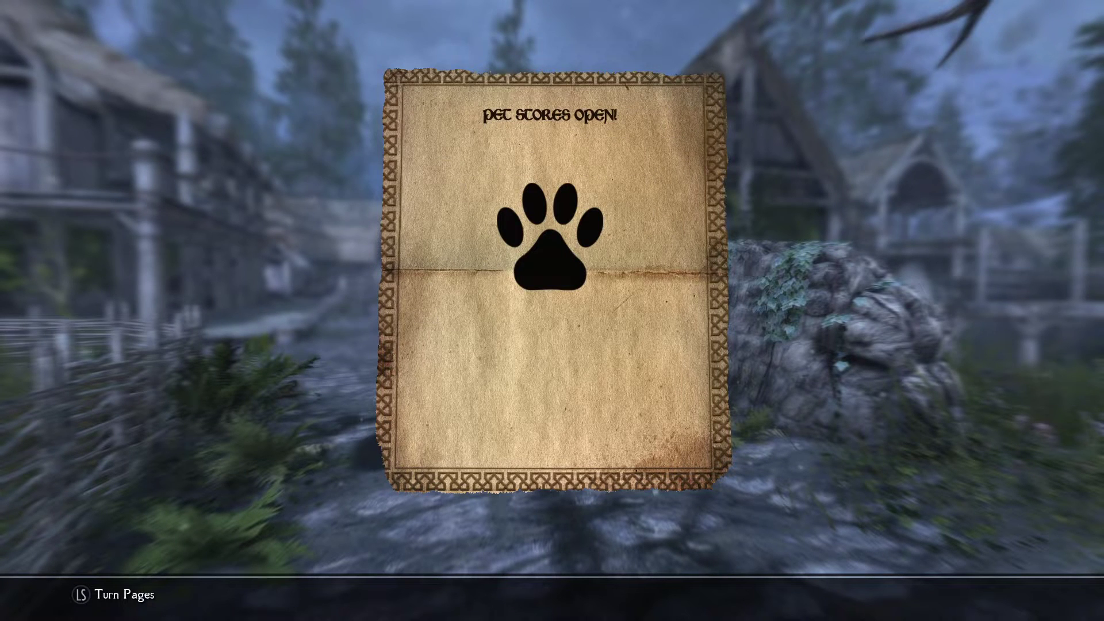
pyautogui.press('Right')
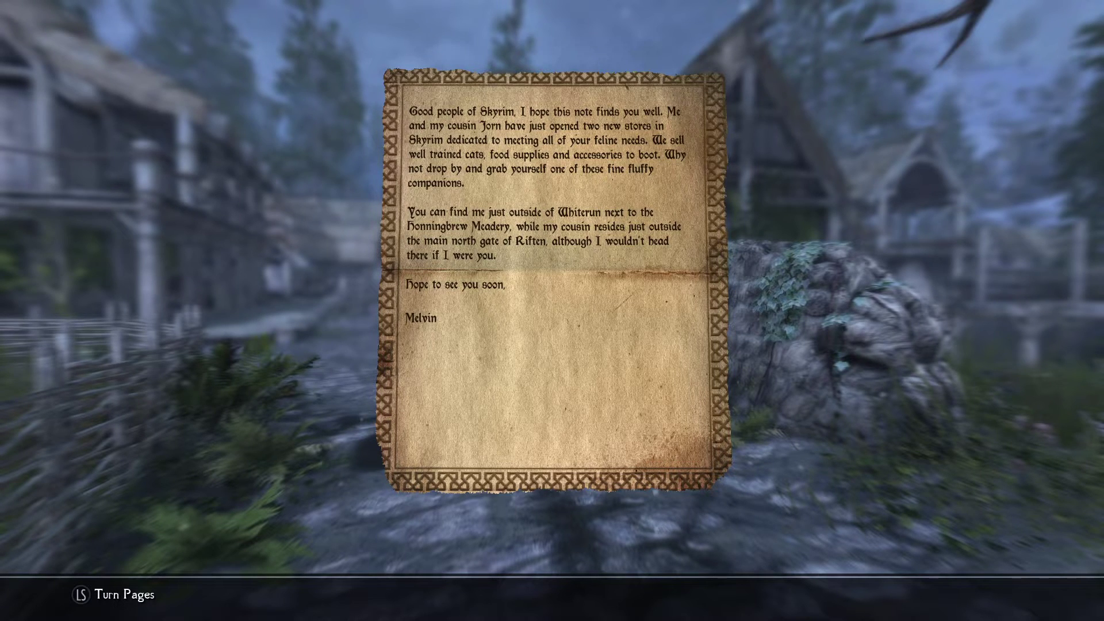
pyautogui.press('Left')
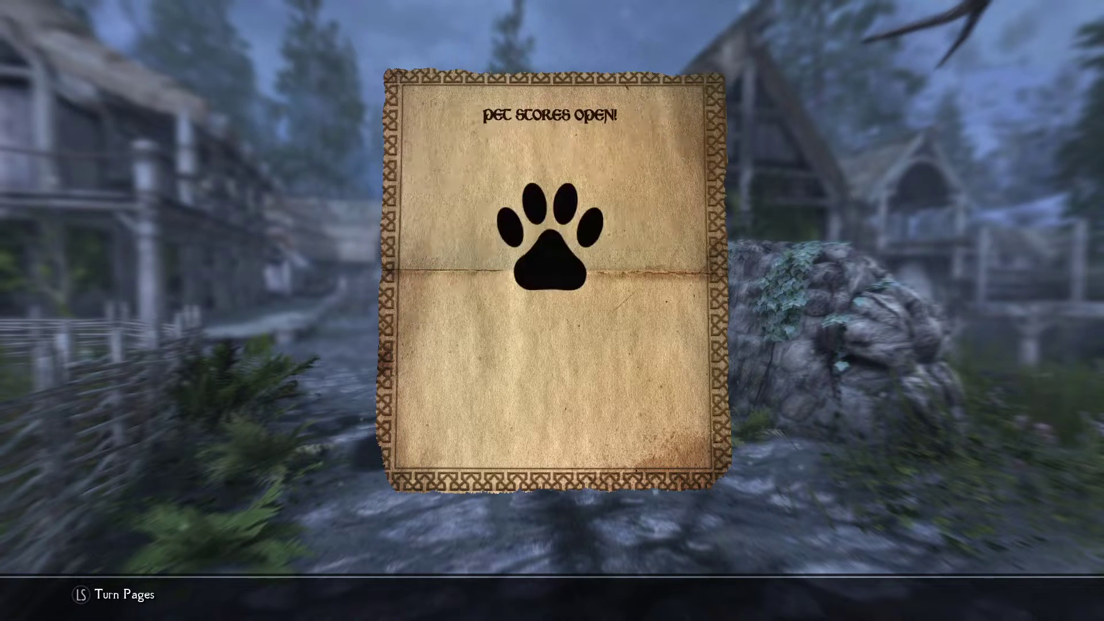
pyautogui.press('Right')
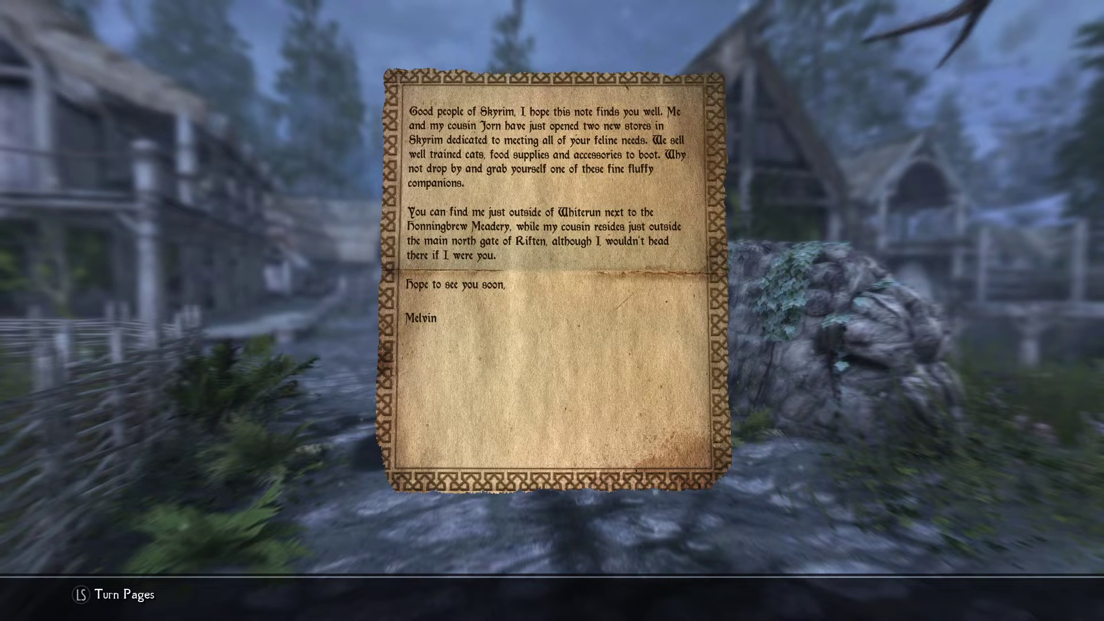
pyautogui.press('Left')
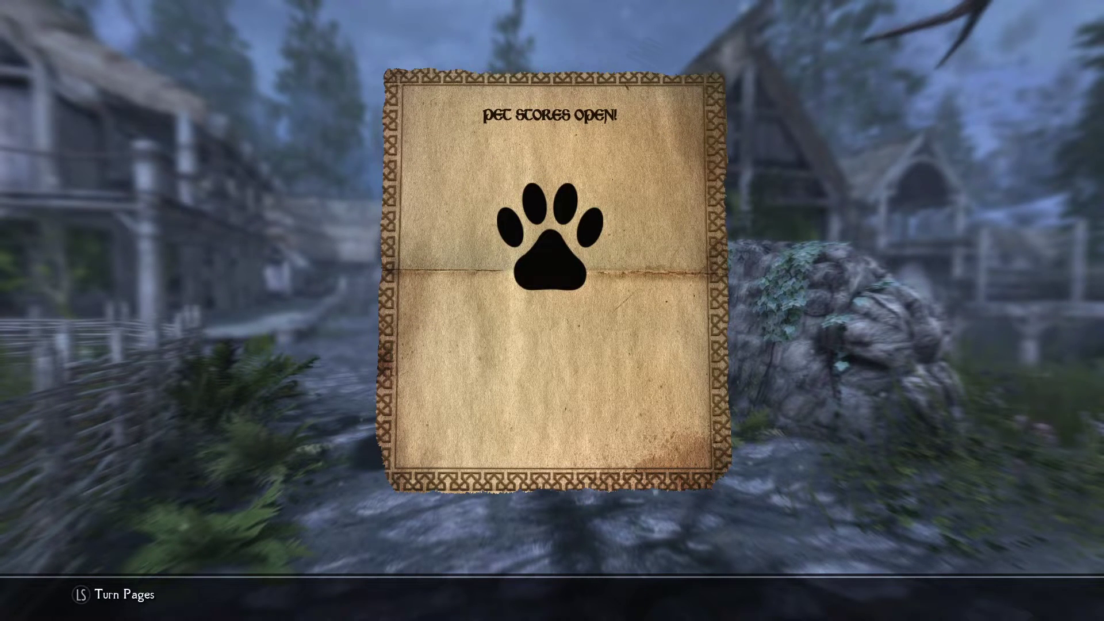
pyautogui.press('Escape')
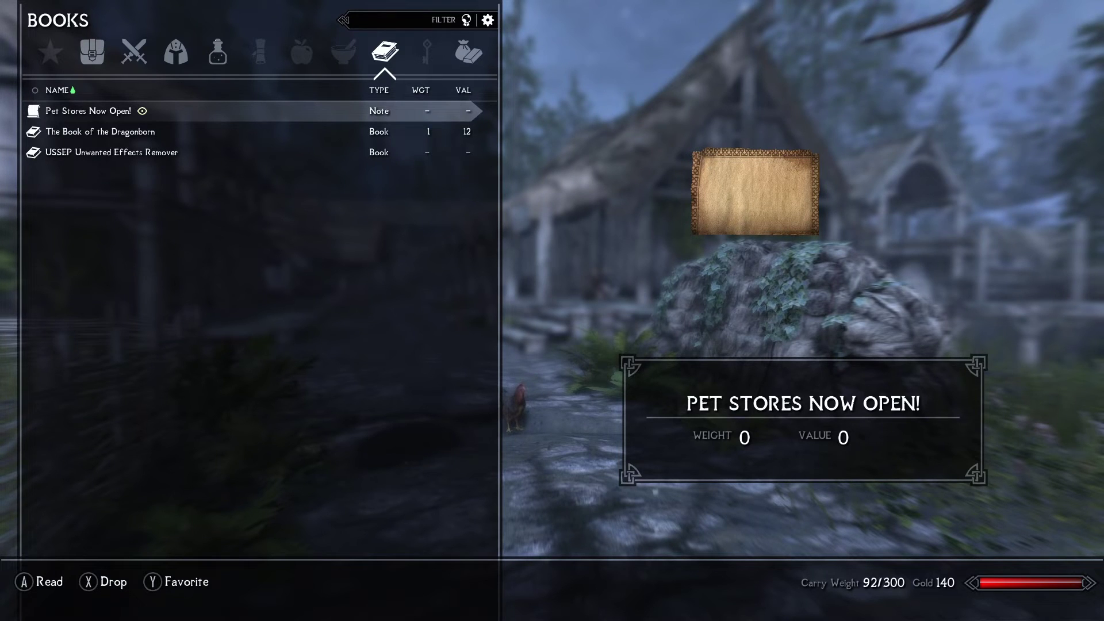
# - Close the inventory on the Pet Stores Now Open! note, go third-person, and run toward the gate
pyautogui.press('Down')
pyautogui.press('Down')
pyautogui.press('Up')
pyautogui.press('Up')
pyautogui.press('Tab')
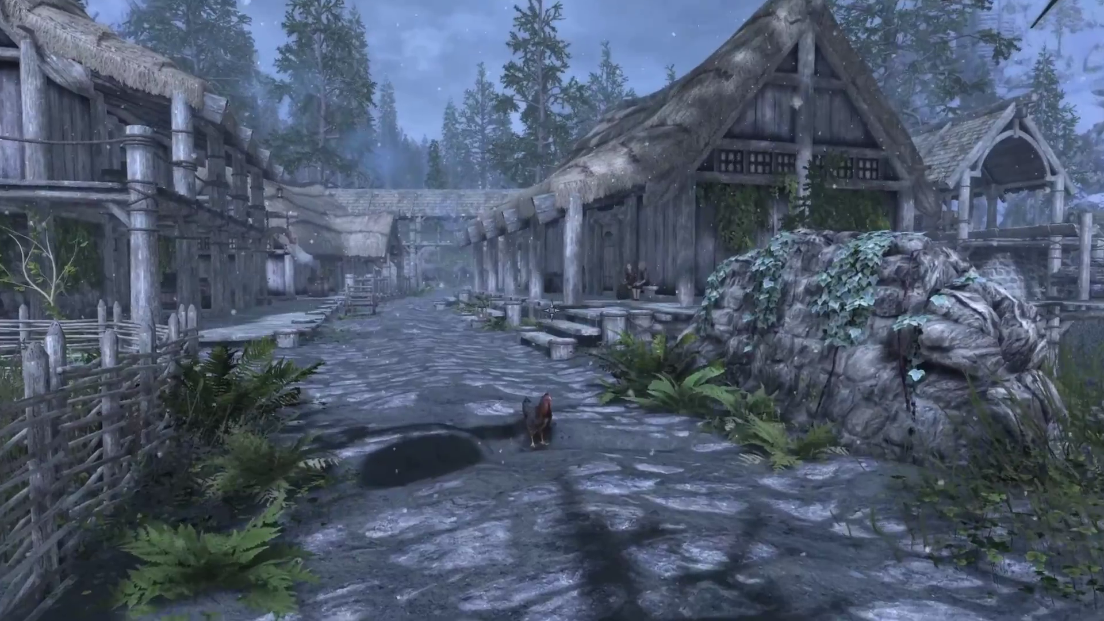
pyautogui.press('f')
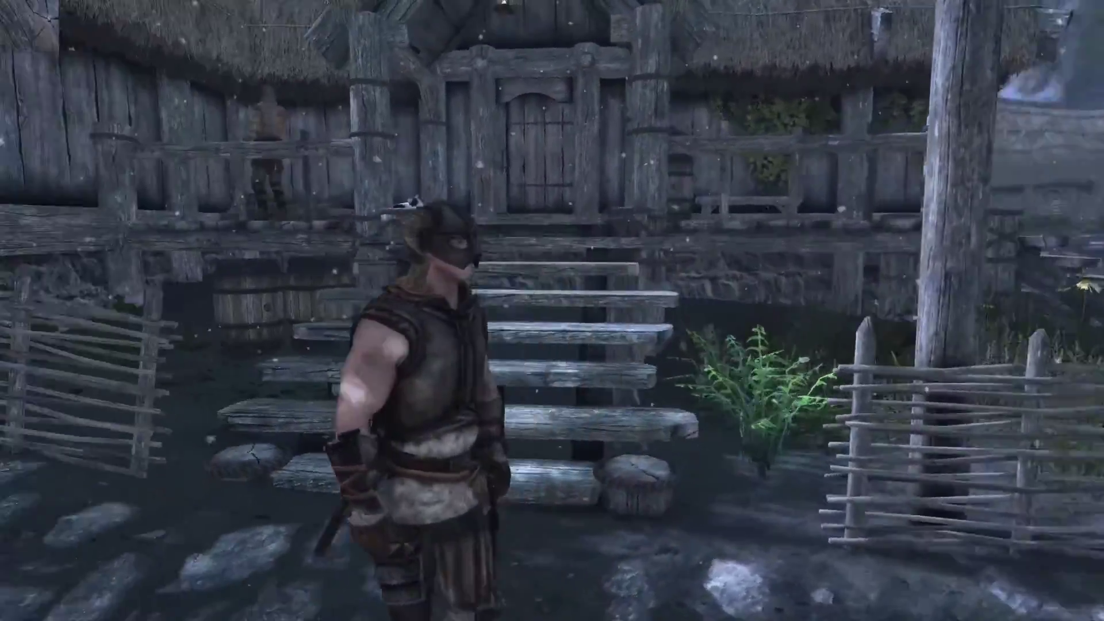
pyautogui.press('w')
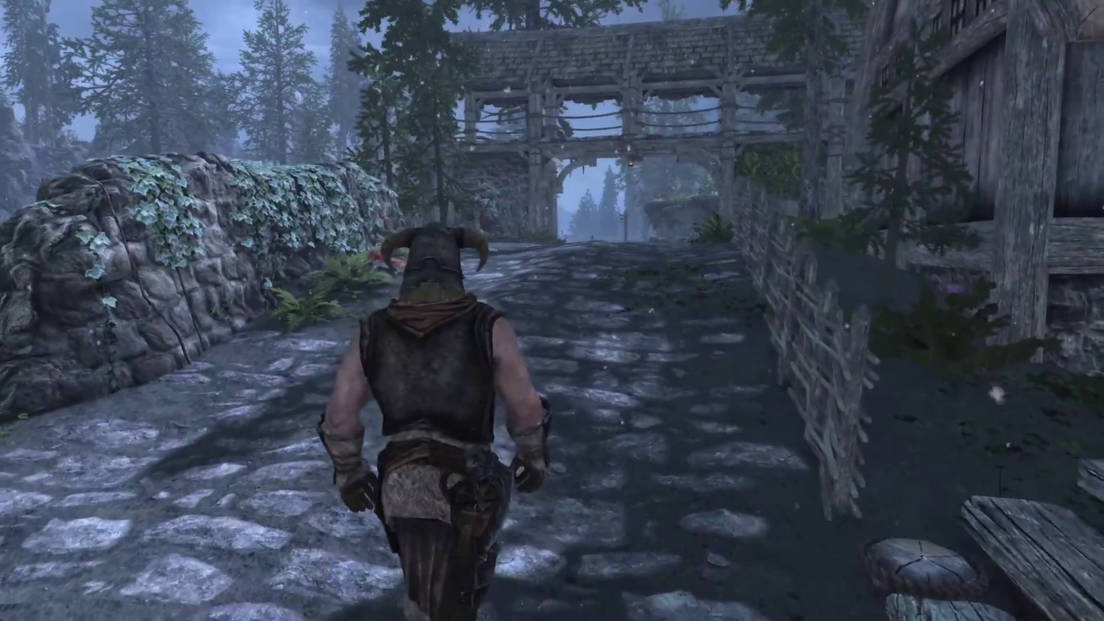